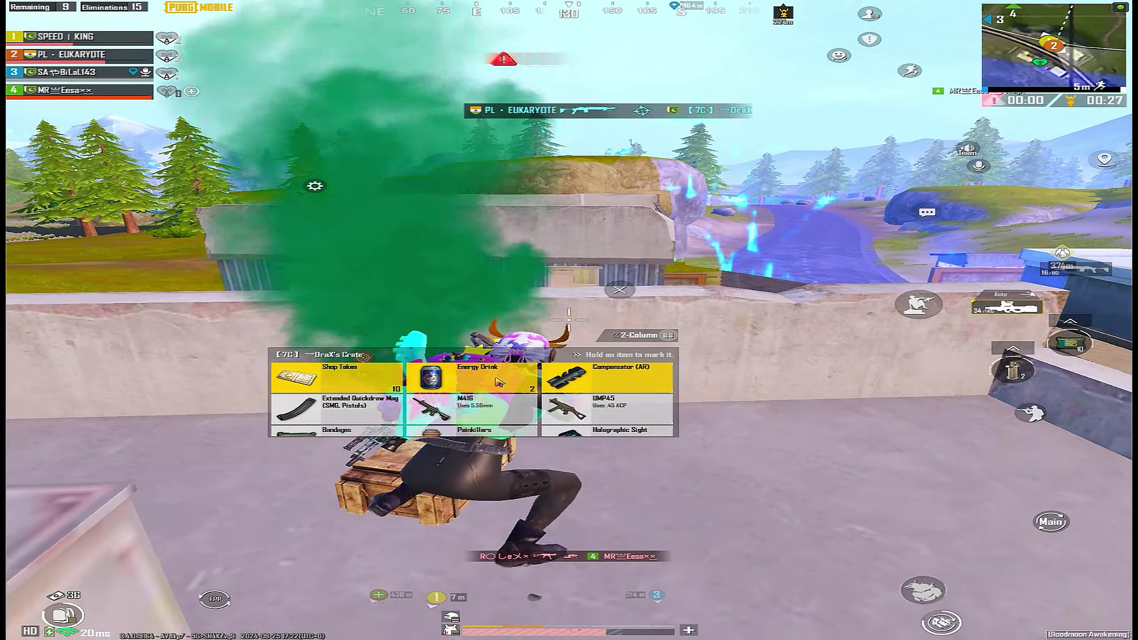
{"action": "left_click", "coordinate": [496, 382]}
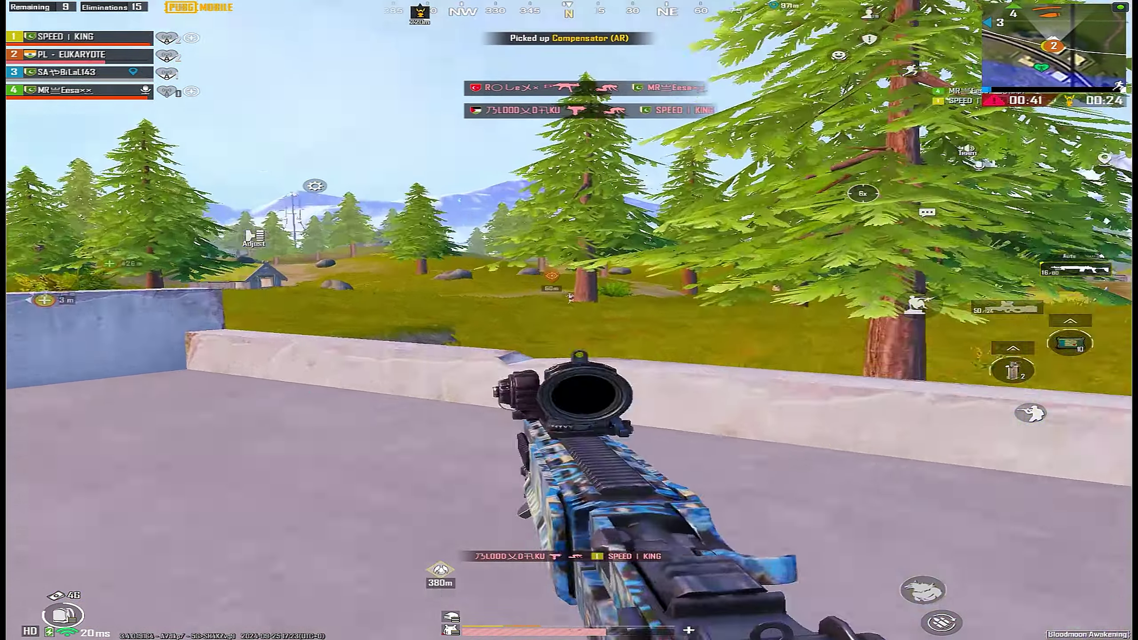
{"action": "right_click", "coordinate": [569, 320]}
{"action": "left_click", "coordinate": [569, 319]}
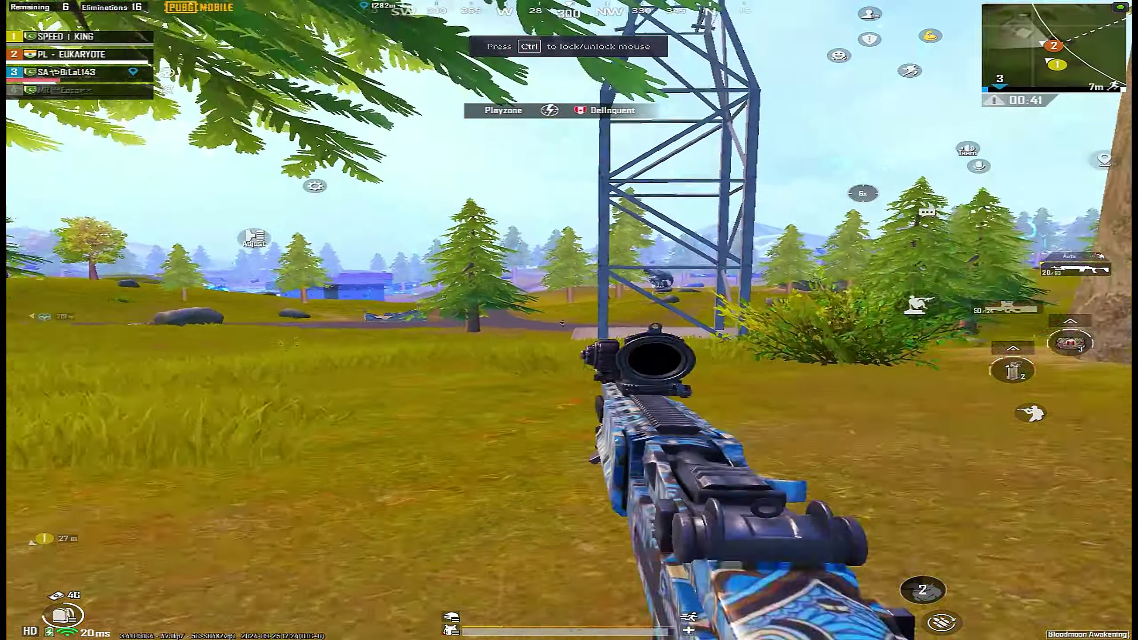
{"action": "right_click", "coordinate": [569, 320]}
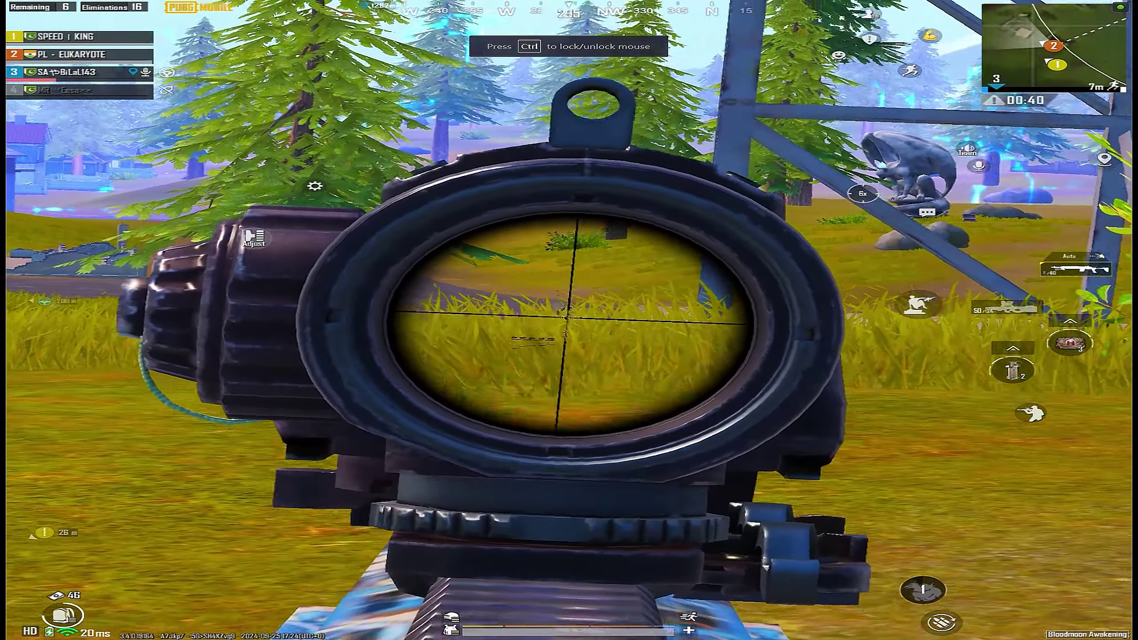
{"action": "left_click", "coordinate": [569, 319]}
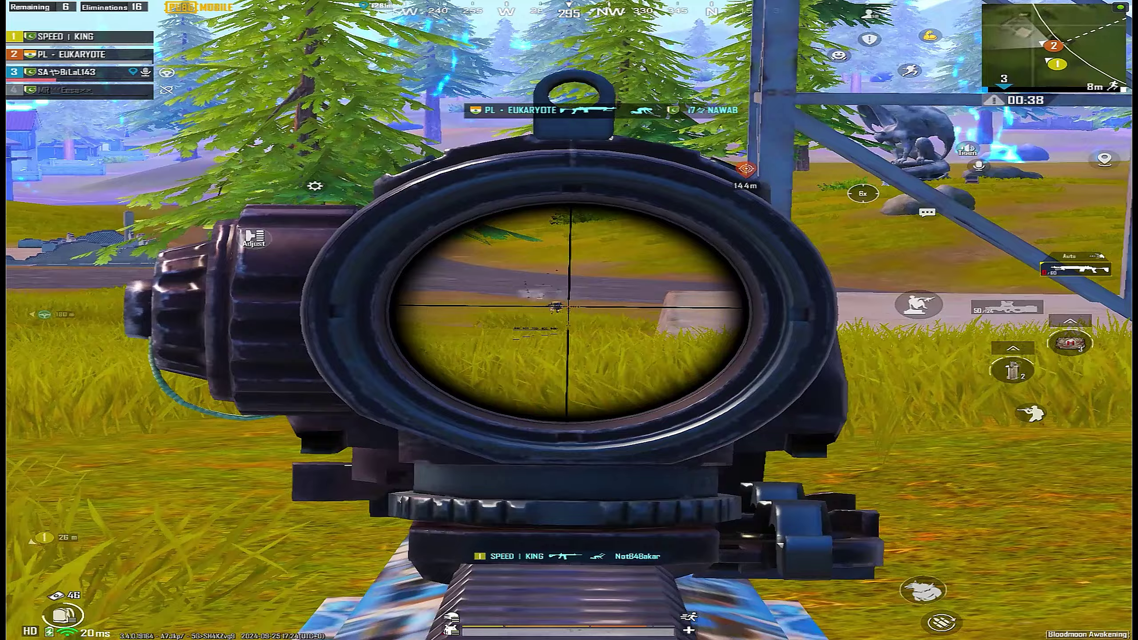
{"action": "right_click", "coordinate": [569, 320]}
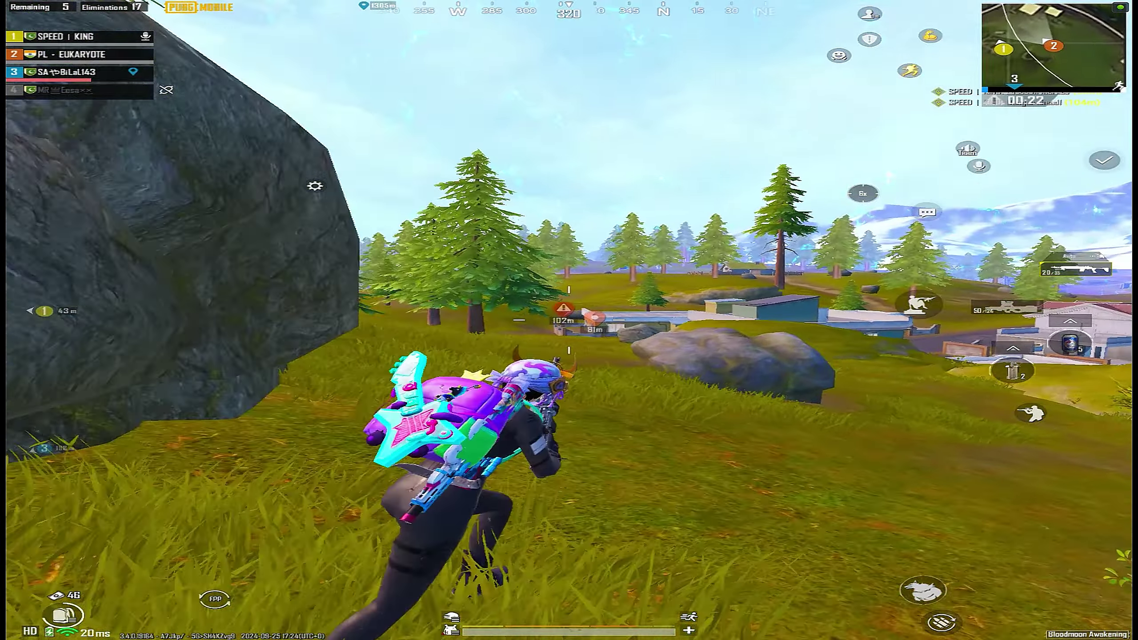
{"action": "right_click", "coordinate": [569, 320]}
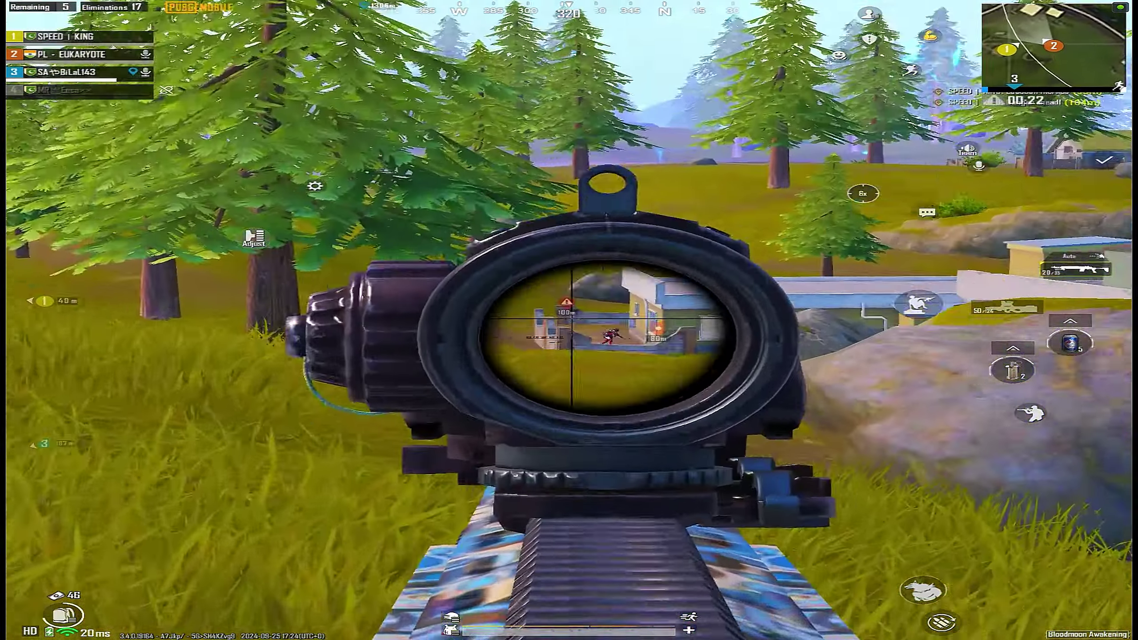
{"action": "left_click", "coordinate": [569, 319]}
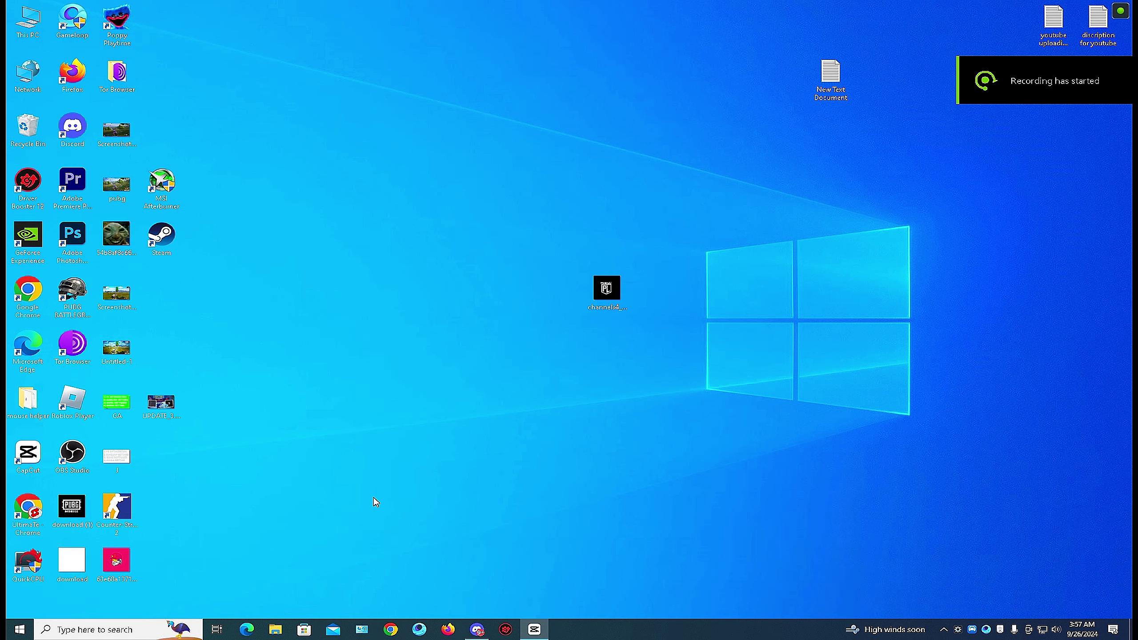
Open System Configuration and set the number of processors to 12 in the advanced boot options.
{"action": "key", "text": "super"}
{"action": "type", "text": "ms"}
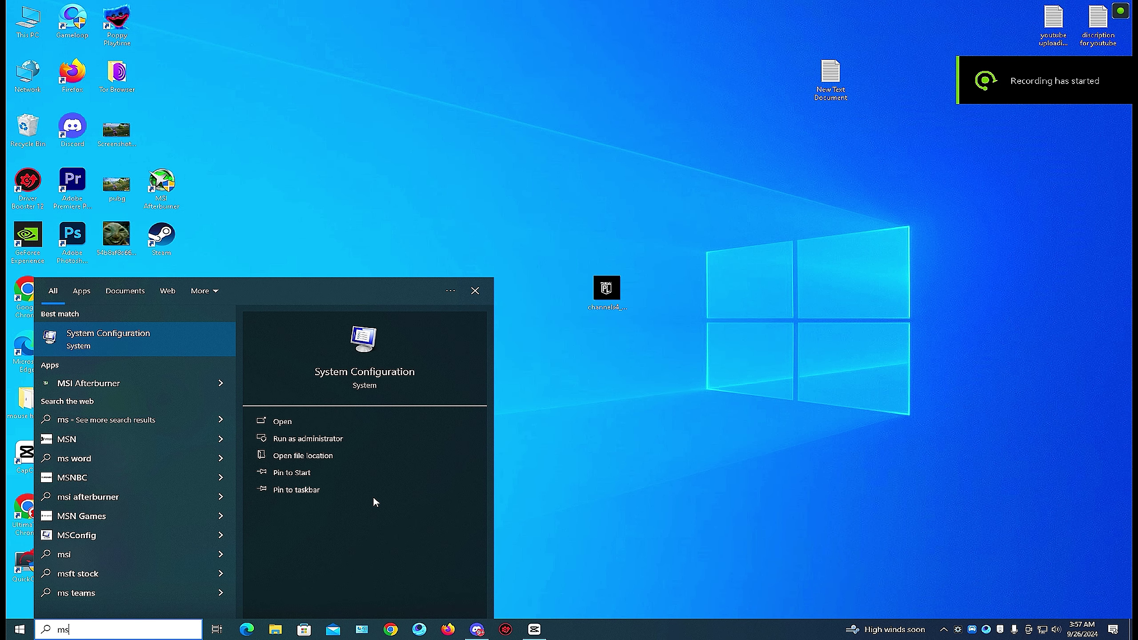
{"action": "left_click", "coordinate": [154, 344]}
{"action": "left_click", "coordinate": [446, 231]}
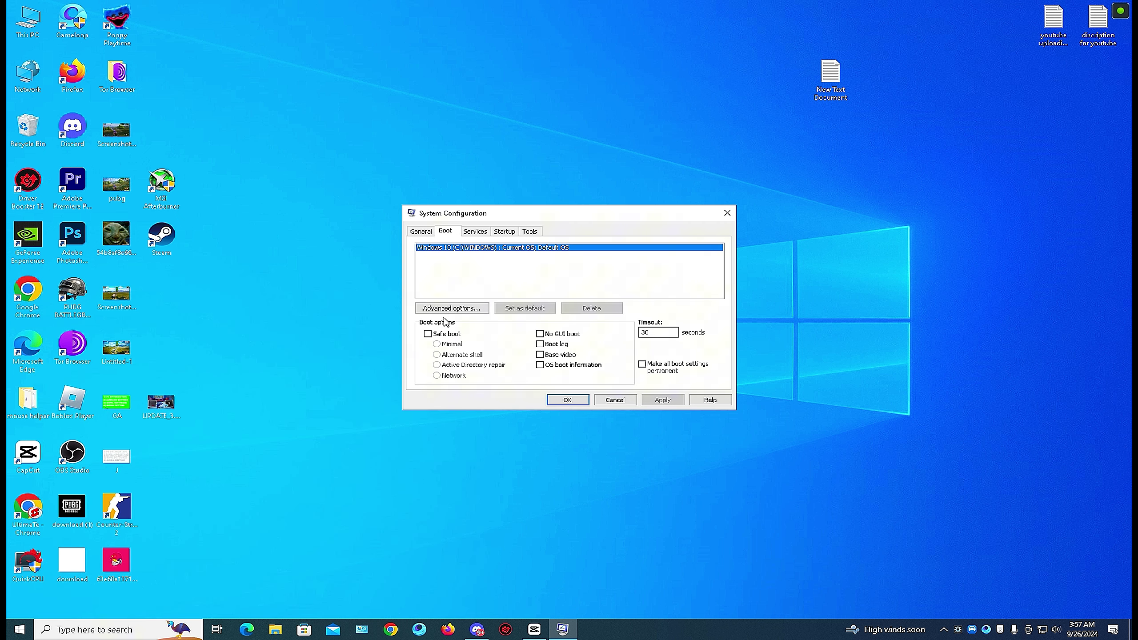
{"action": "left_click", "coordinate": [450, 308]}
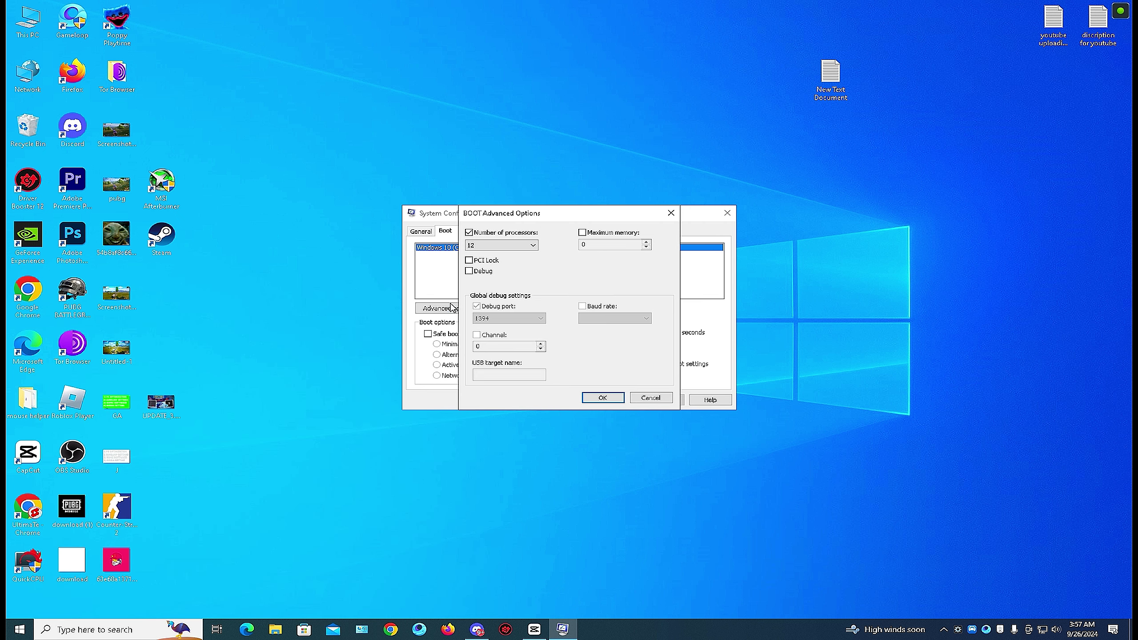
{"action": "left_click", "coordinate": [483, 235]}
{"action": "left_click", "coordinate": [488, 246]}
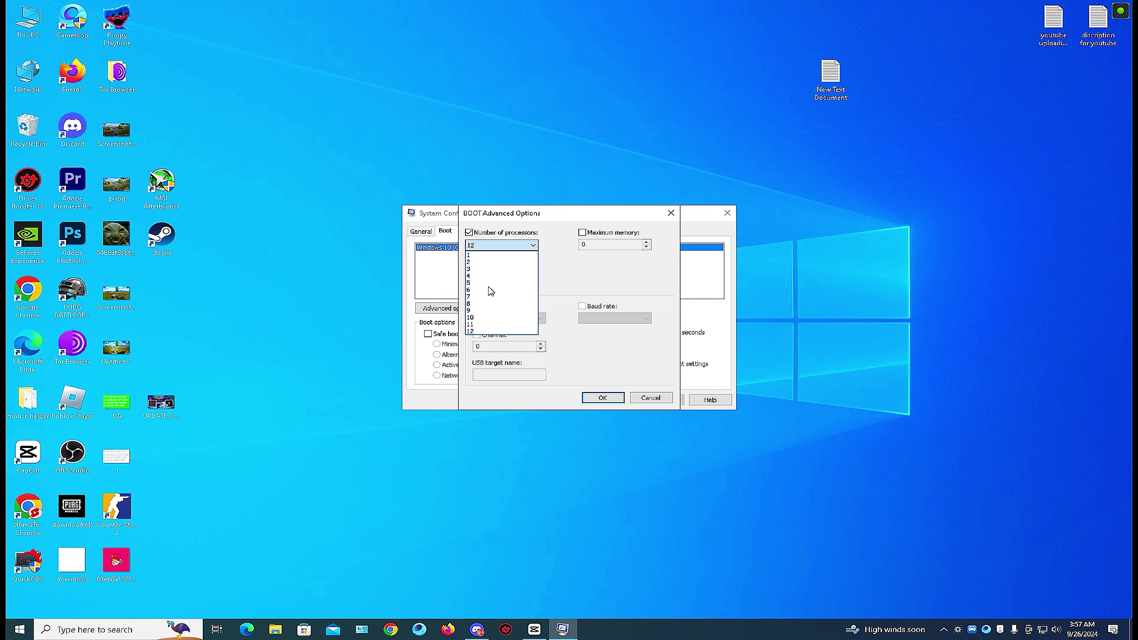
{"action": "left_click", "coordinate": [484, 332]}
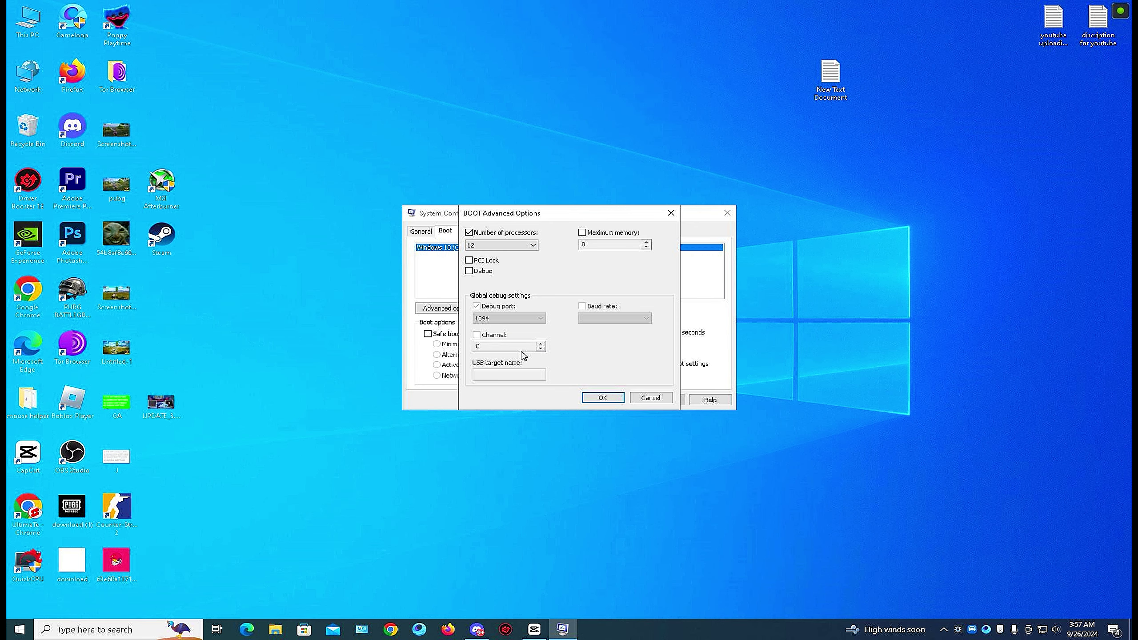
{"action": "left_click", "coordinate": [603, 398]}
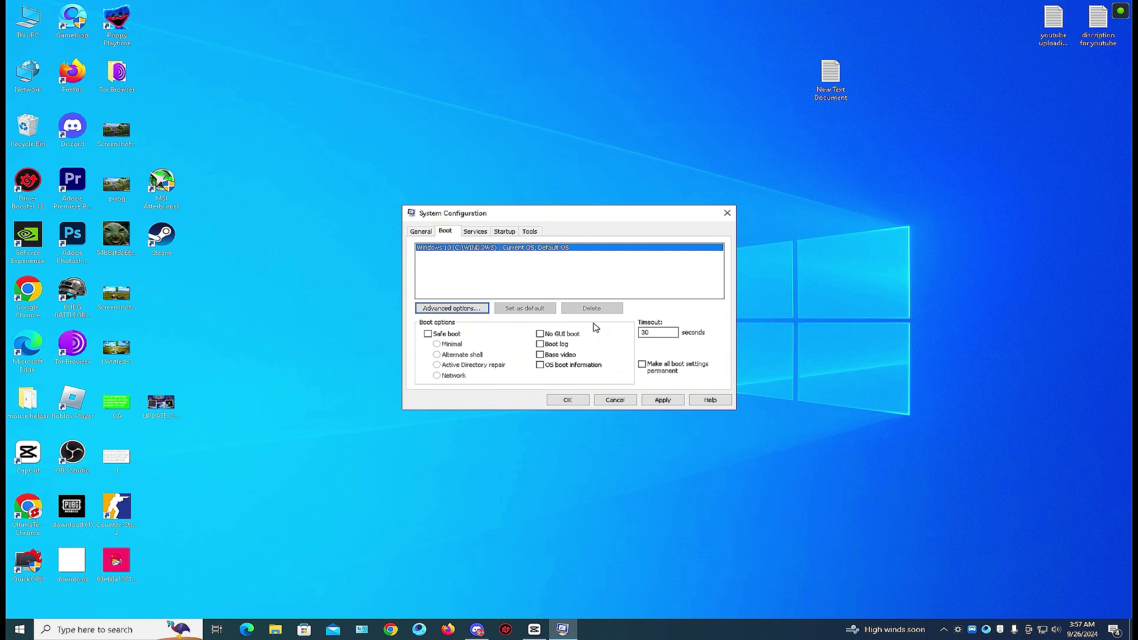
Hide all Microsoft services to review the remaining ones, and save the system configuration without restarting.
{"action": "left_click", "coordinate": [476, 231]}
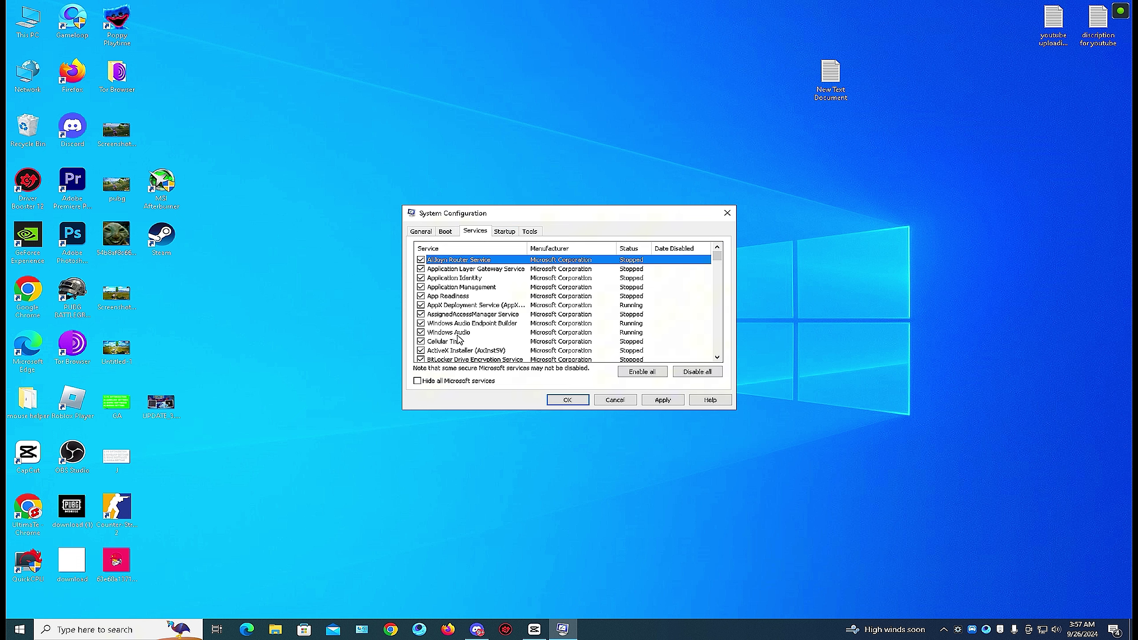
{"action": "left_click", "coordinate": [427, 381]}
{"action": "scroll", "coordinate": [453, 323], "scroll_direction": "down", "scroll_amount": 2}
{"action": "scroll", "coordinate": [455, 316], "scroll_direction": "up", "scroll_amount": 2}
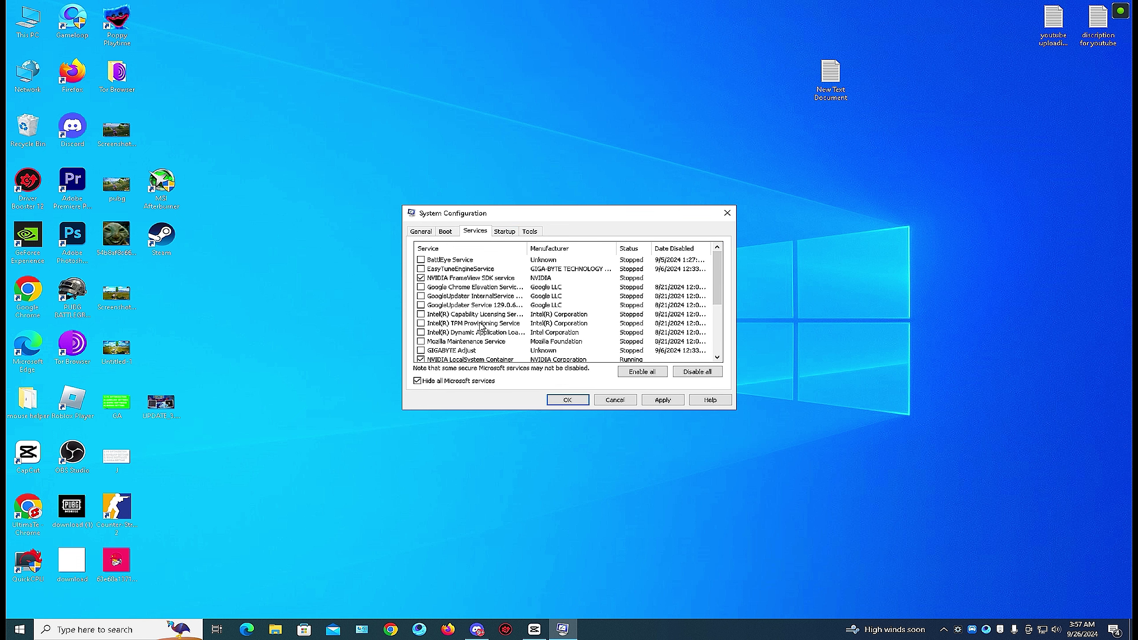
{"action": "scroll", "coordinate": [458, 310], "scroll_direction": "down", "scroll_amount": 3}
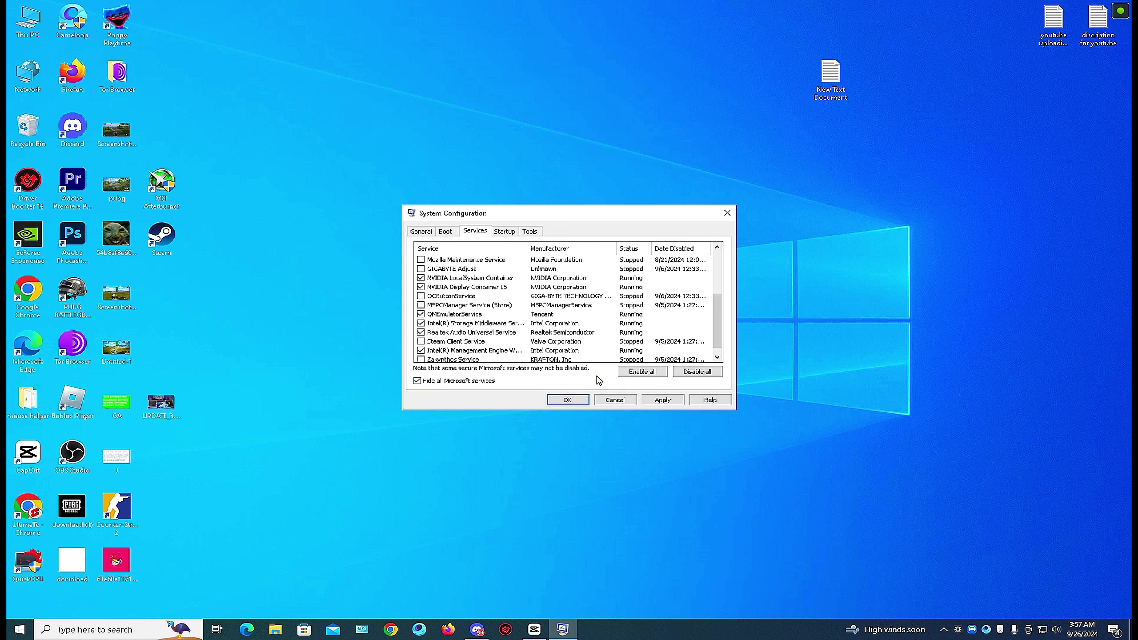
{"action": "scroll", "coordinate": [579, 326], "scroll_direction": "down", "scroll_amount": 1}
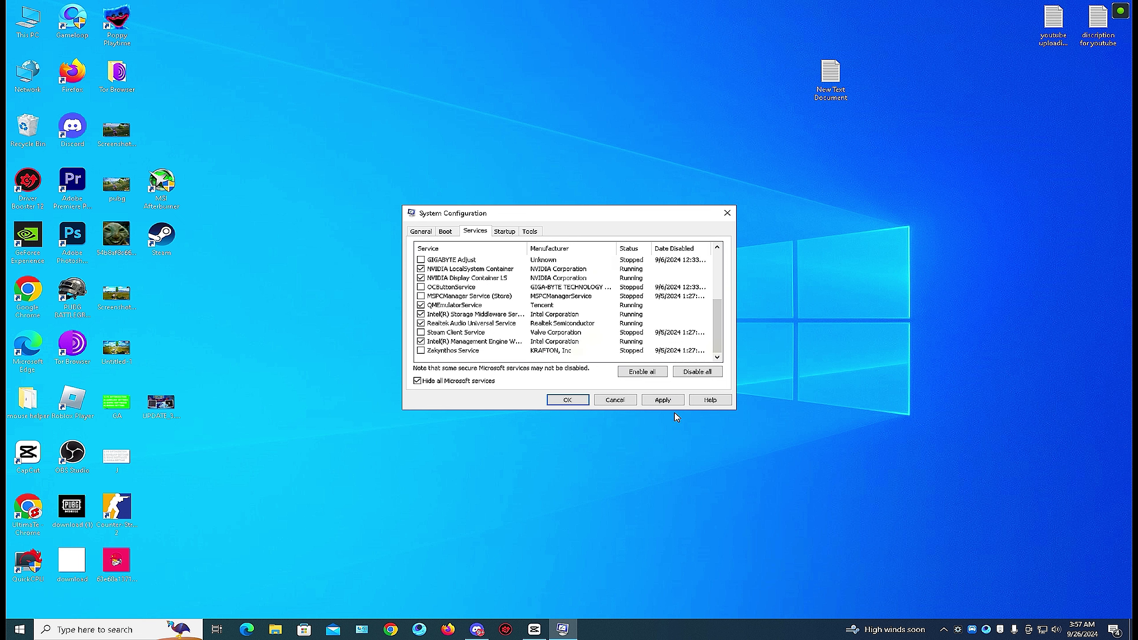
{"action": "left_click", "coordinate": [578, 400]}
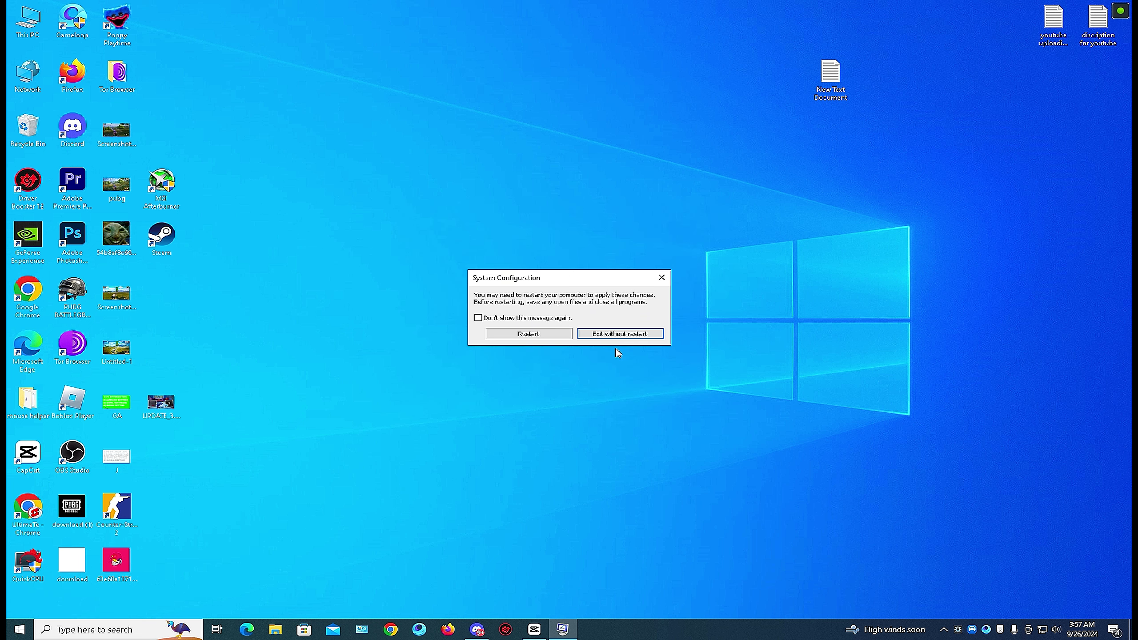
{"action": "left_click", "coordinate": [618, 336]}
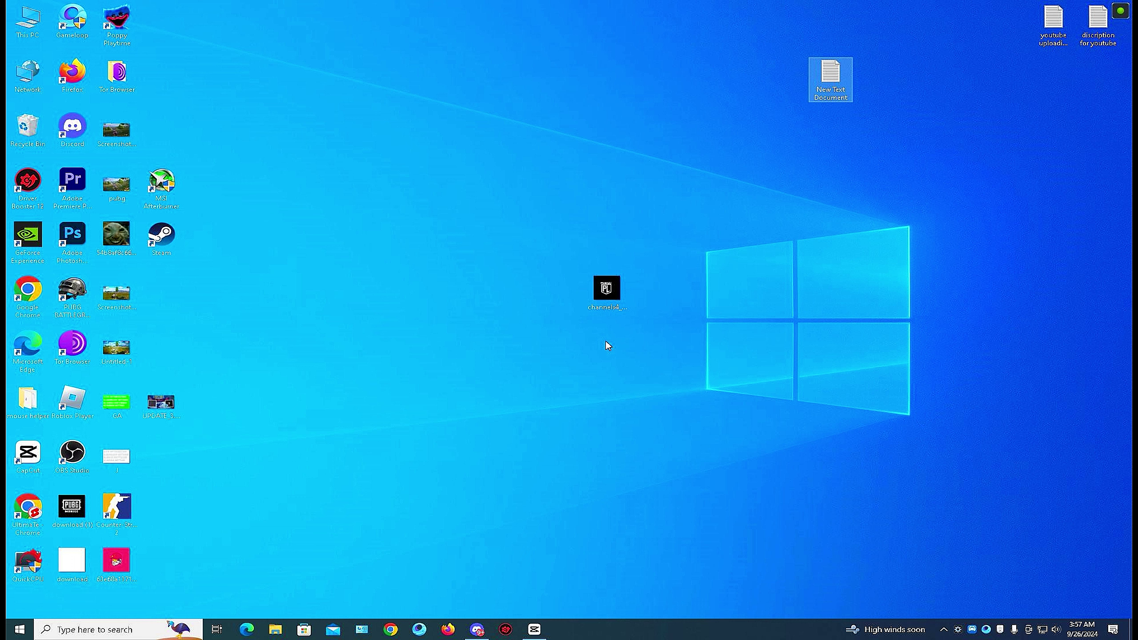
Open Command Prompt as administrator and close it without running a command.
{"action": "key", "text": "super"}
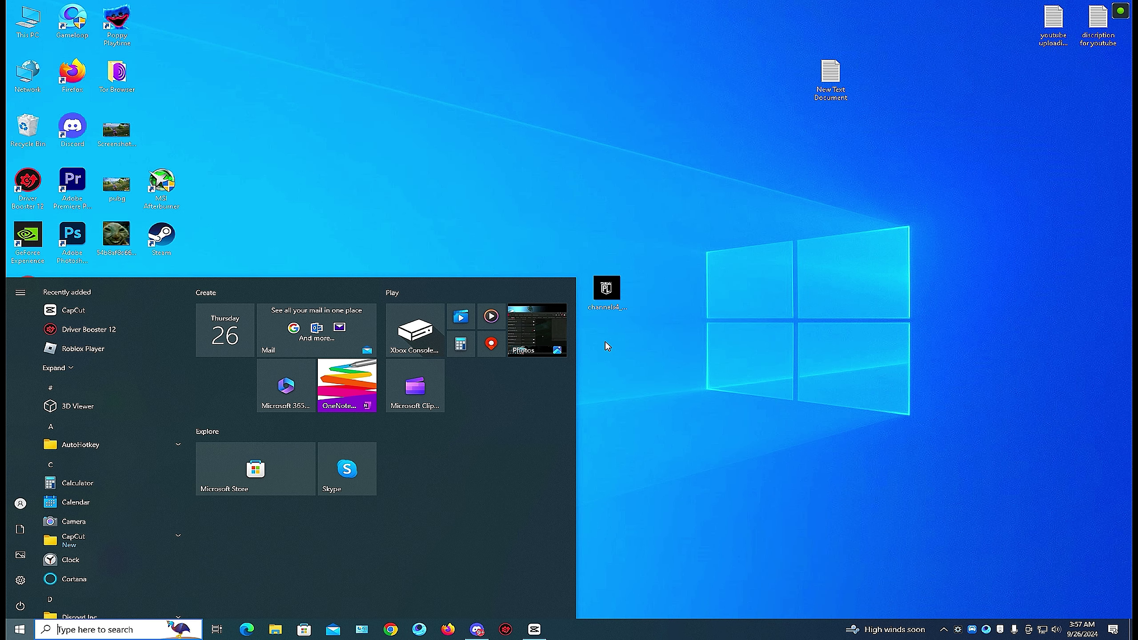
{"action": "type", "text": "cm"}
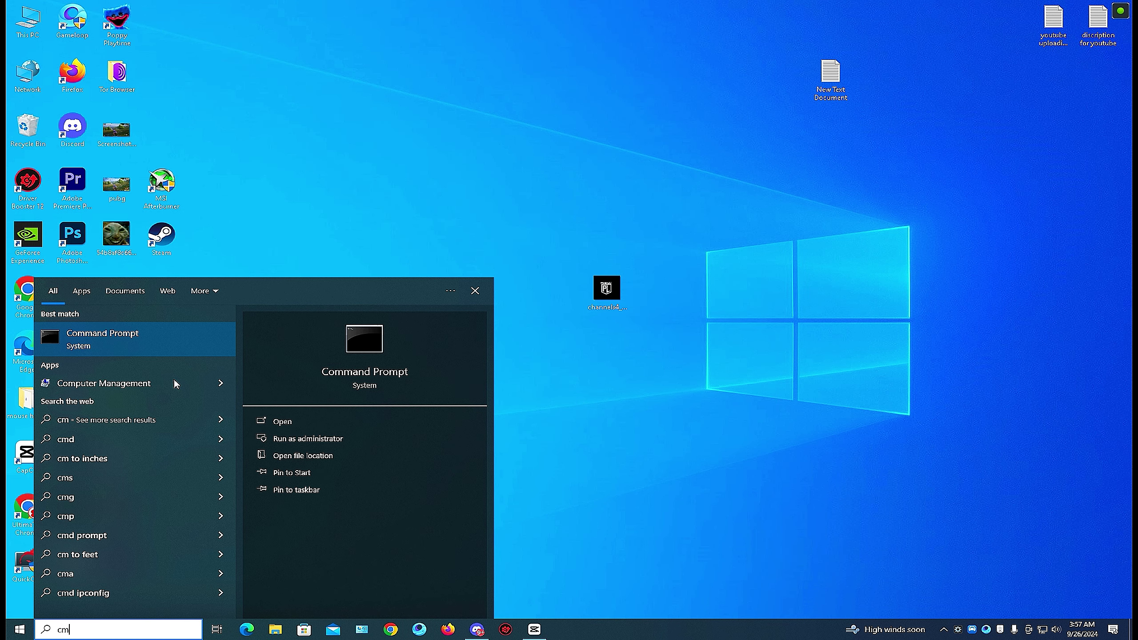
{"action": "left_click", "coordinate": [271, 440]}
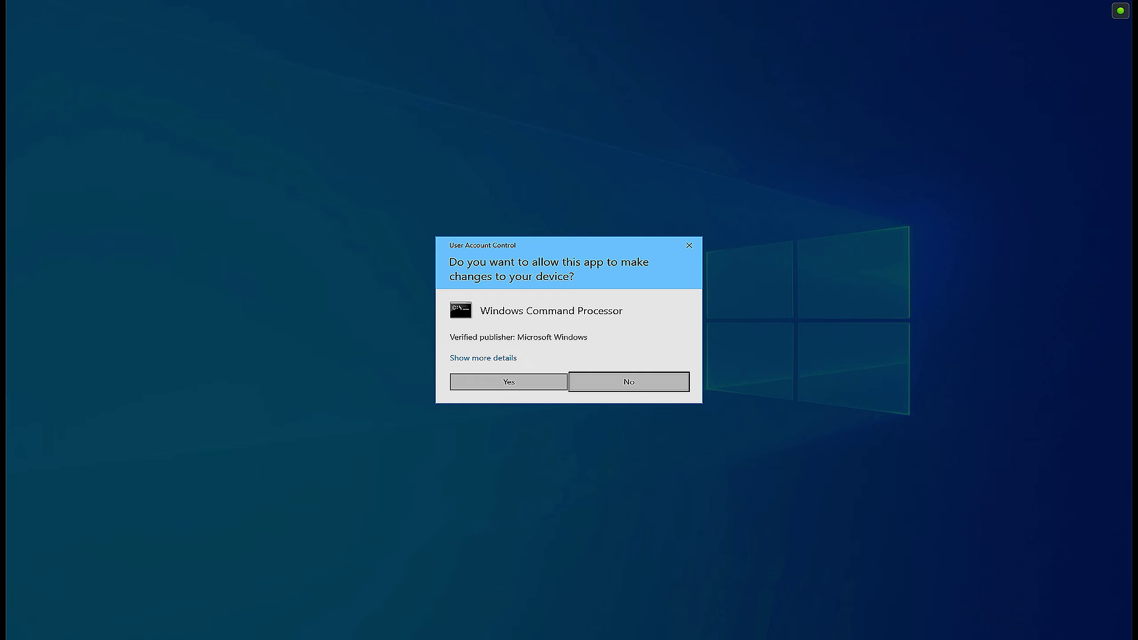
{"action": "left_click", "coordinate": [522, 384]}
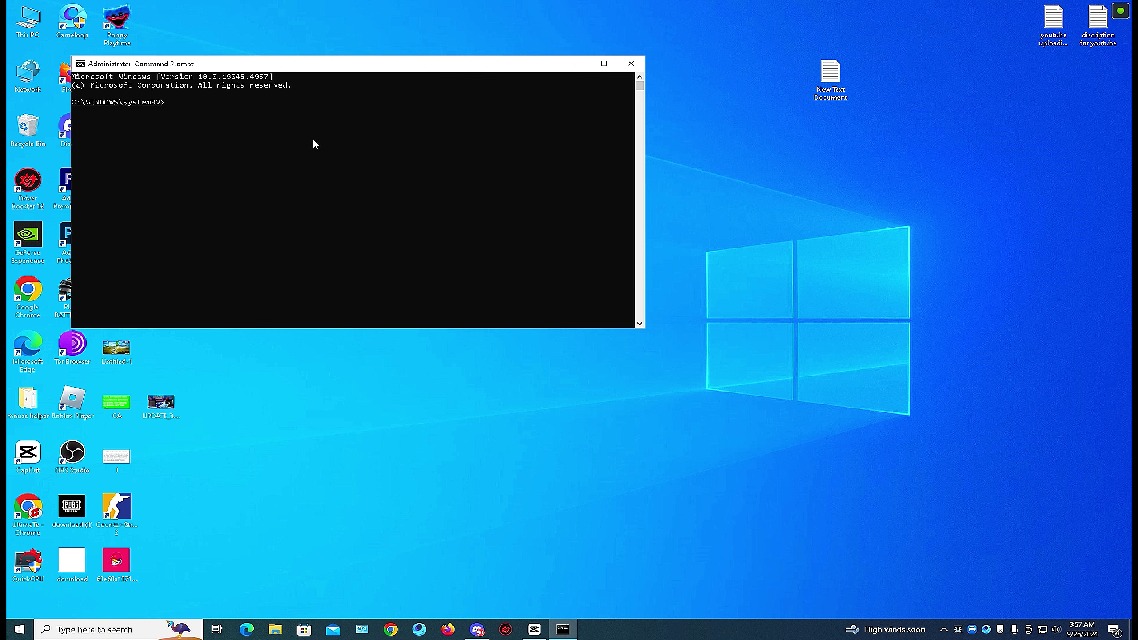
{"action": "left_click_drag", "start_coordinate": [314, 142], "coordinate": [421, 137]}
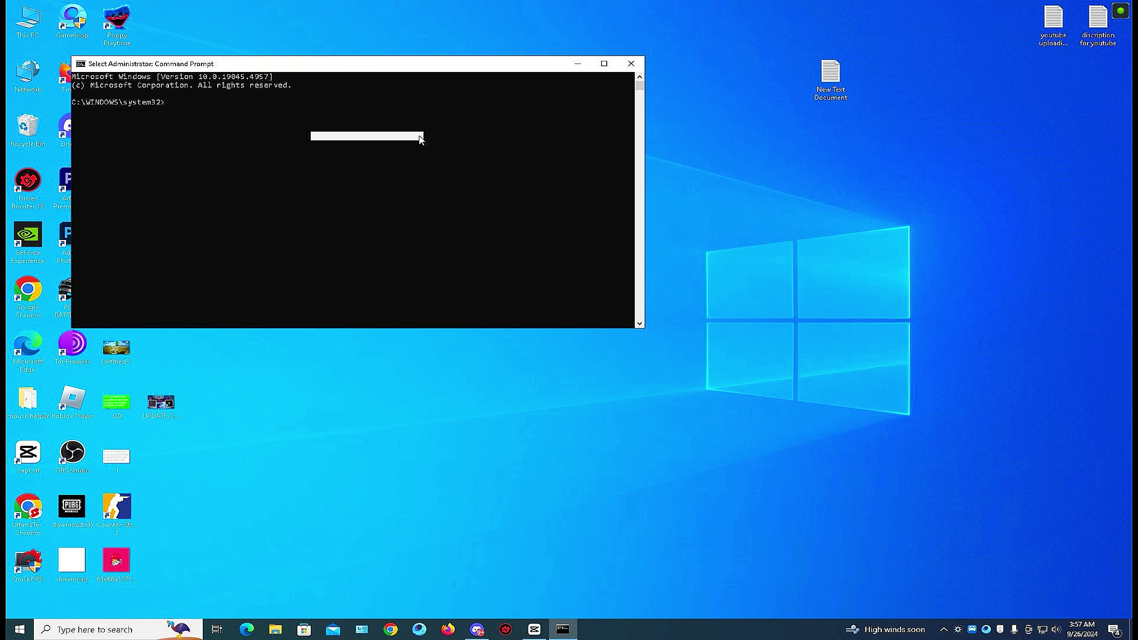
{"action": "left_click", "coordinate": [637, 64]}
Open ParkControl, make the Ultimate Performance power profile active, and apply and confirm the settings.
{"action": "key", "text": "super"}
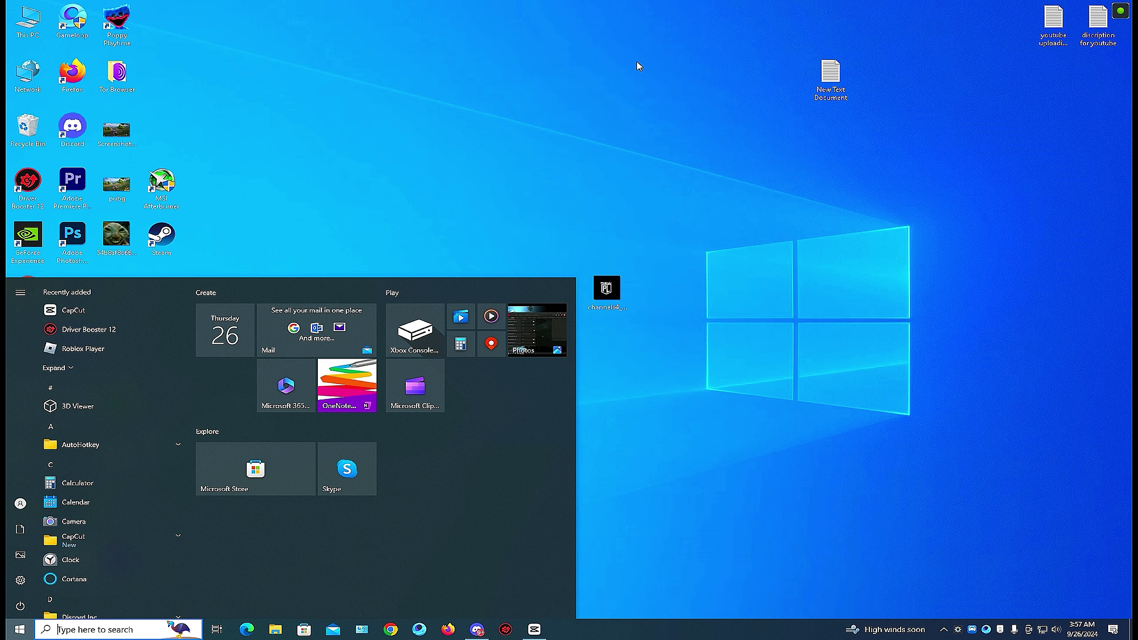
{"action": "type", "text": "pa"}
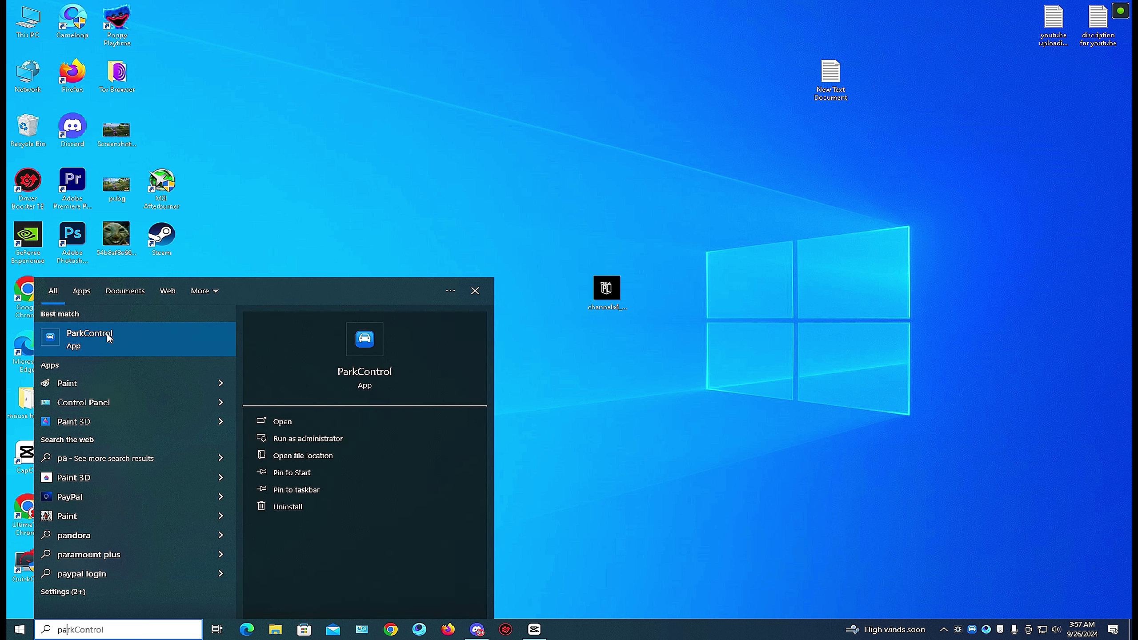
{"action": "left_click", "coordinate": [109, 338]}
{"action": "left_click", "coordinate": [534, 391]}
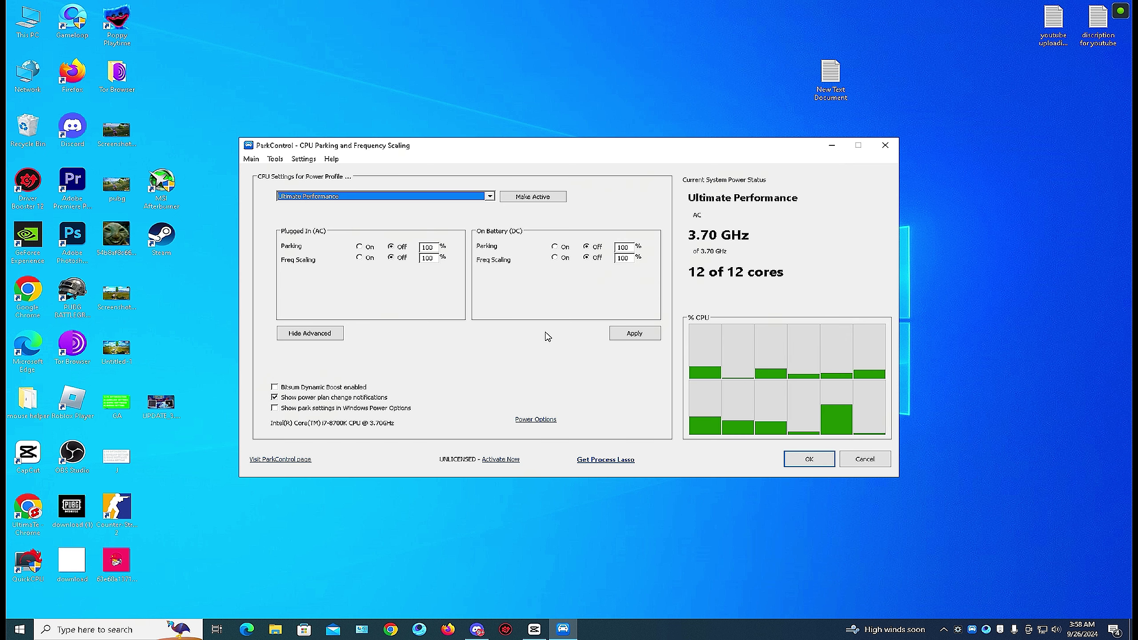
{"action": "left_click", "coordinate": [487, 199]}
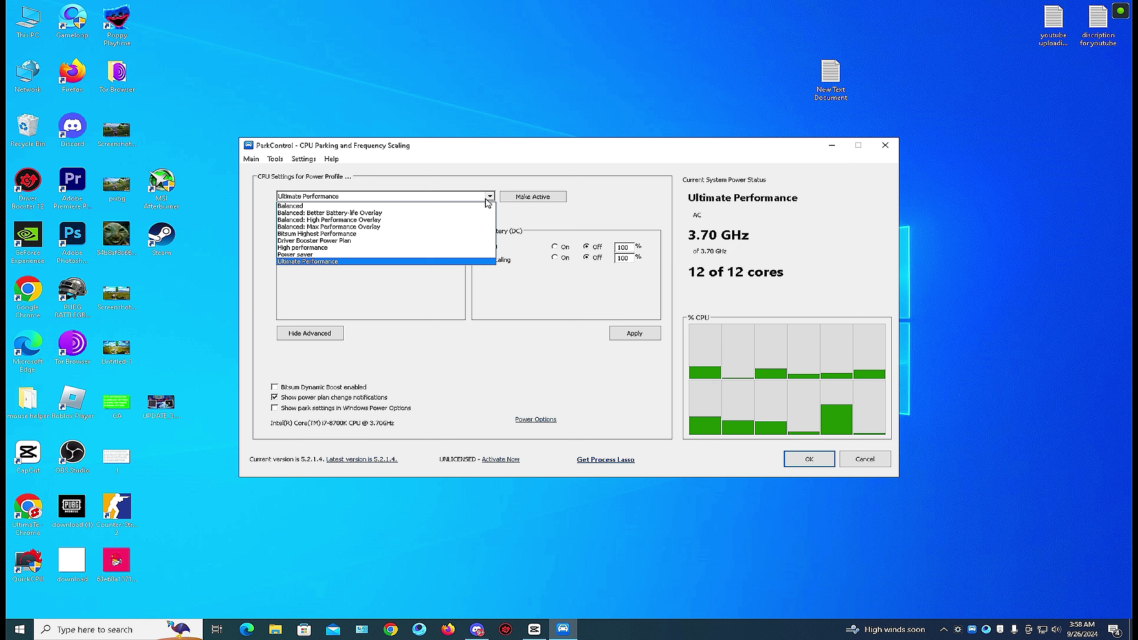
{"action": "left_click", "coordinate": [453, 262]}
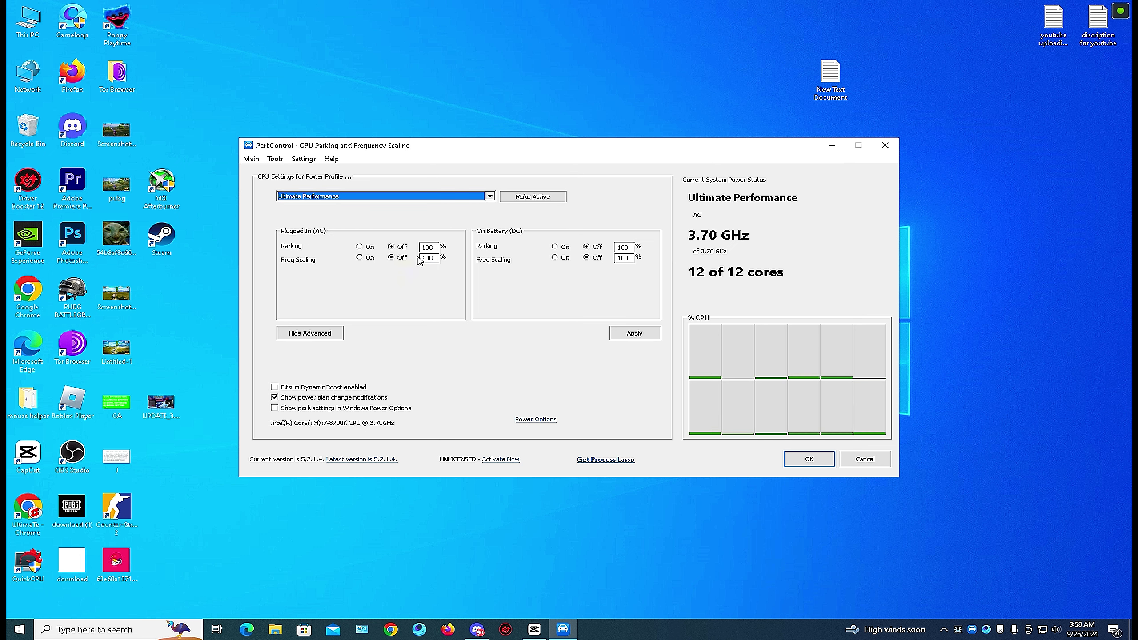
{"action": "left_click", "coordinate": [533, 196]}
{"action": "left_click", "coordinate": [635, 333]}
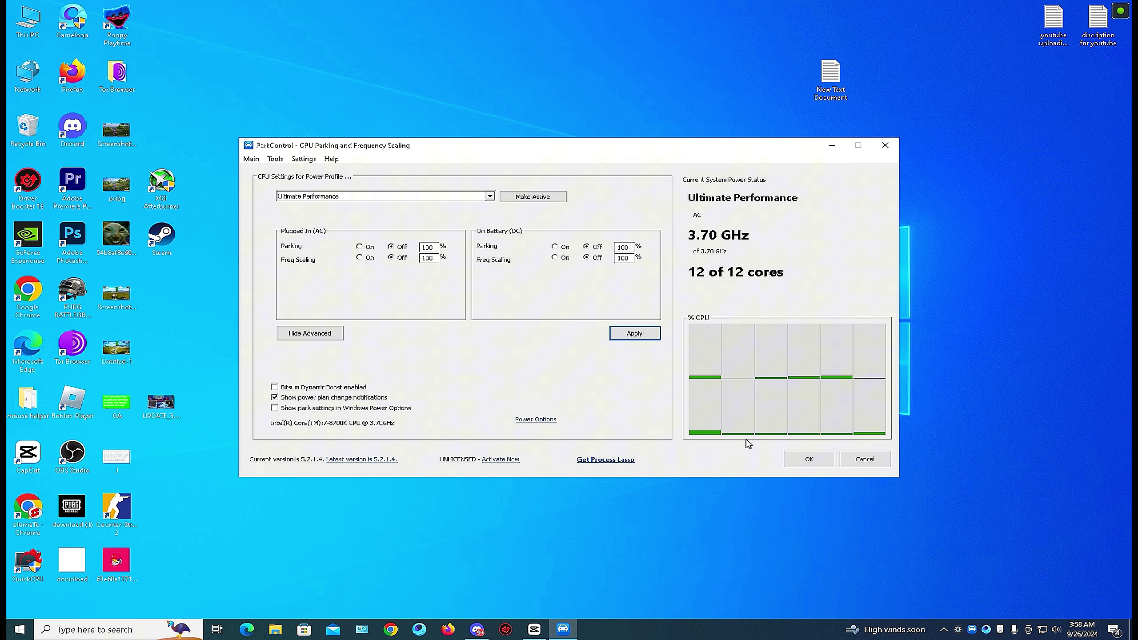
{"action": "left_click", "coordinate": [808, 460]}
Open QuickCPU, allow it to make changes to the device, and choose the Ultimate Performance power plan.
{"action": "key", "text": "super"}
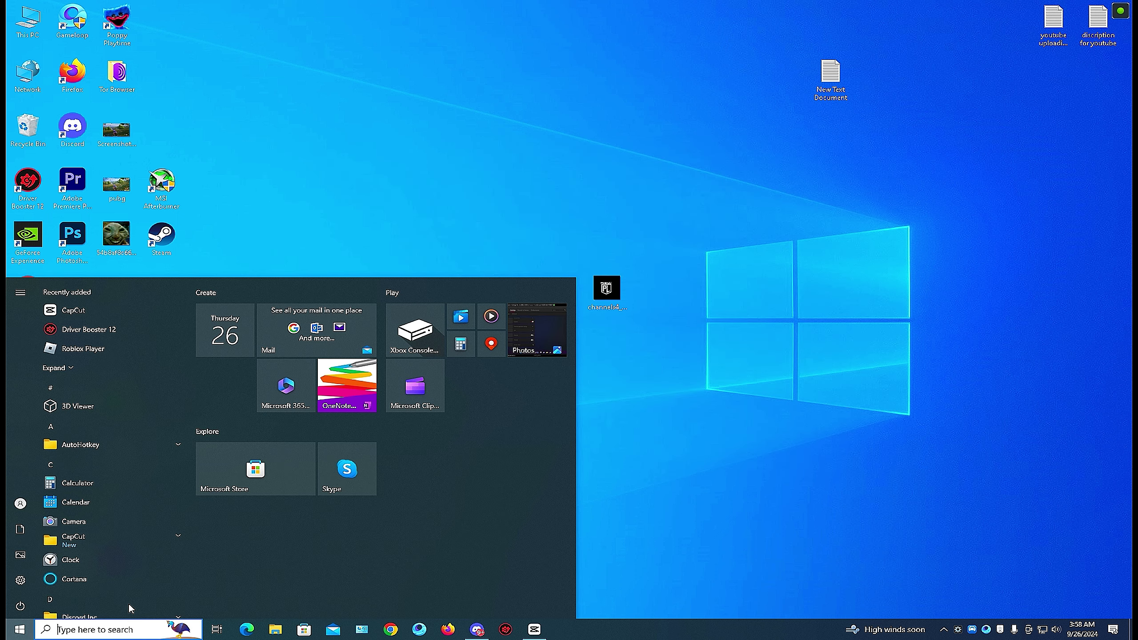
{"action": "type", "text": "quickcpu"}
{"action": "left_click", "coordinate": [123, 349]}
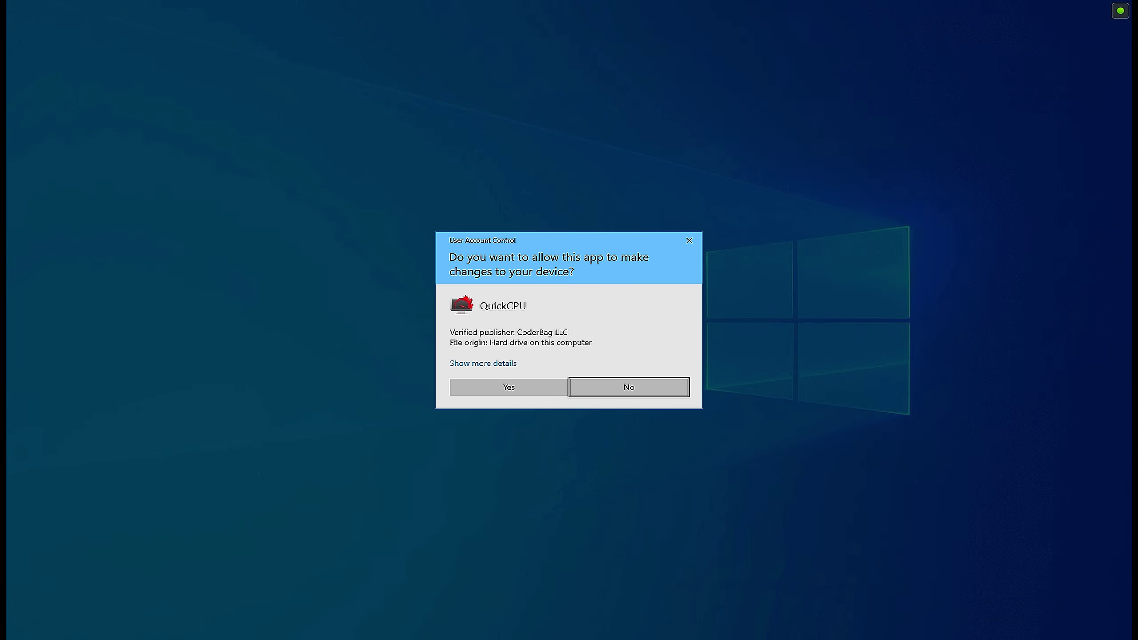
{"action": "left_click", "coordinate": [509, 386]}
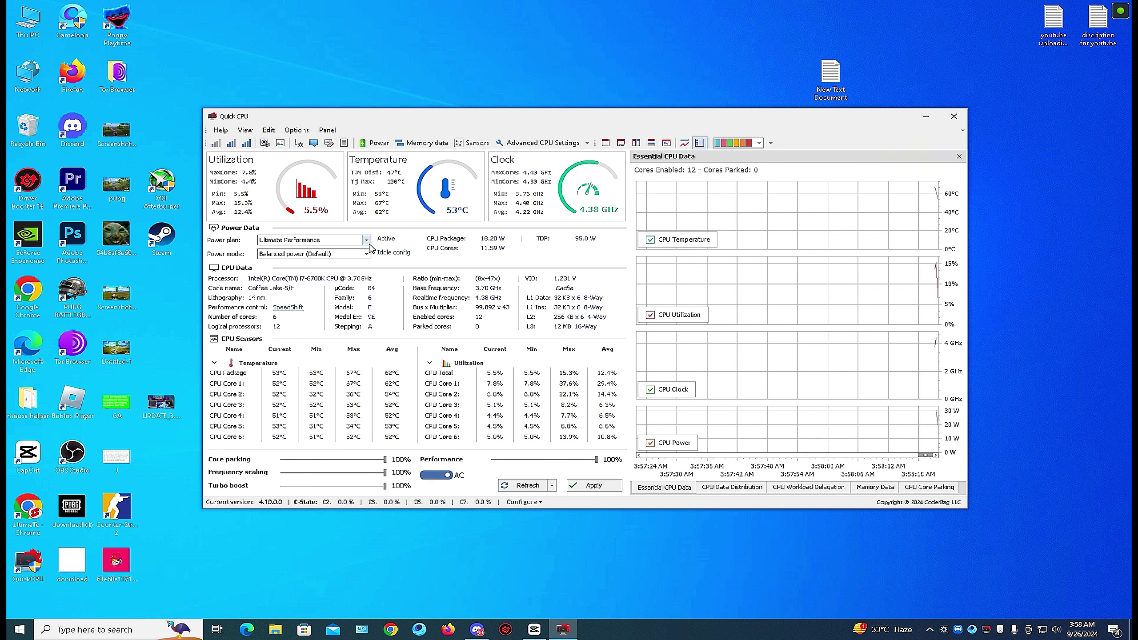
{"action": "left_click", "coordinate": [366, 241]}
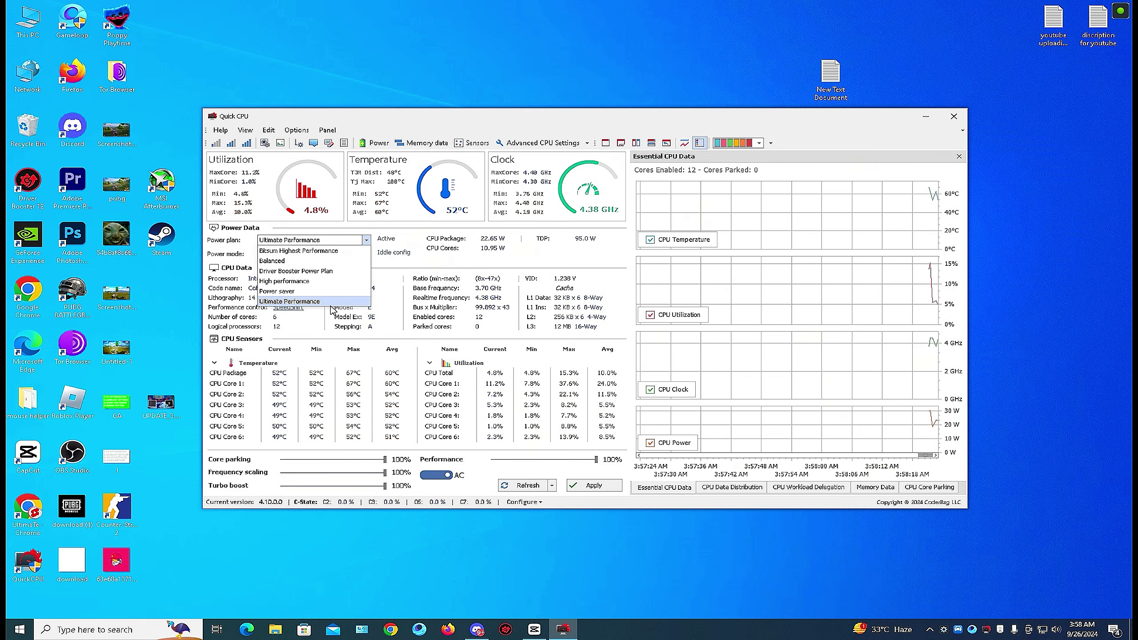
{"action": "left_click", "coordinate": [314, 302]}
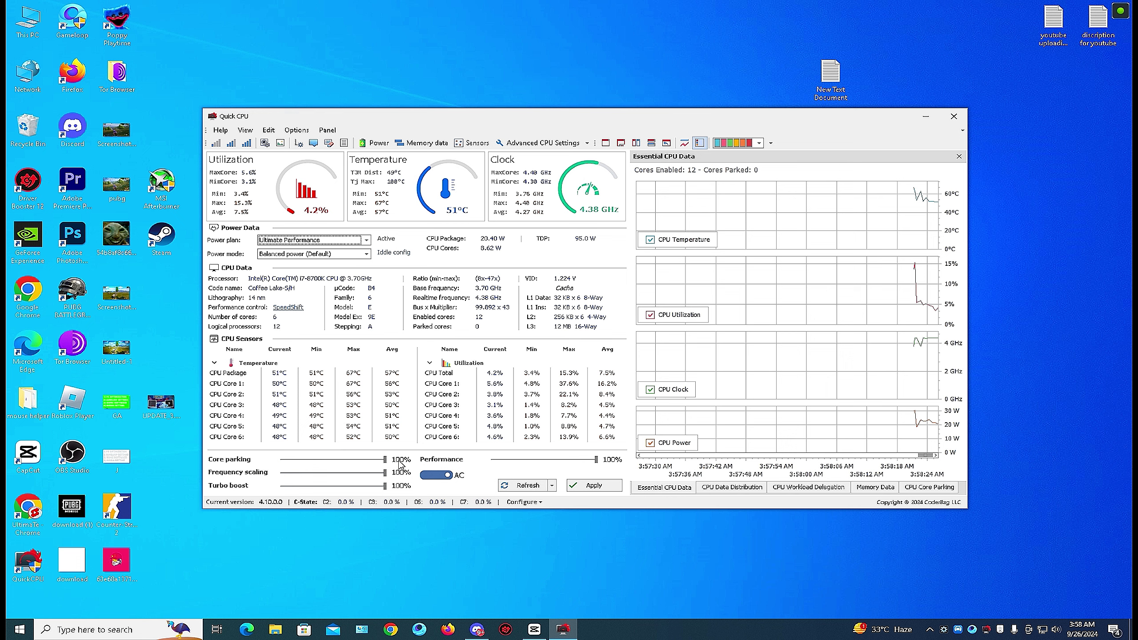
Apply the QuickCPU power settings, confirm the change, and close QuickCPU.
{"action": "left_click", "coordinate": [615, 487]}
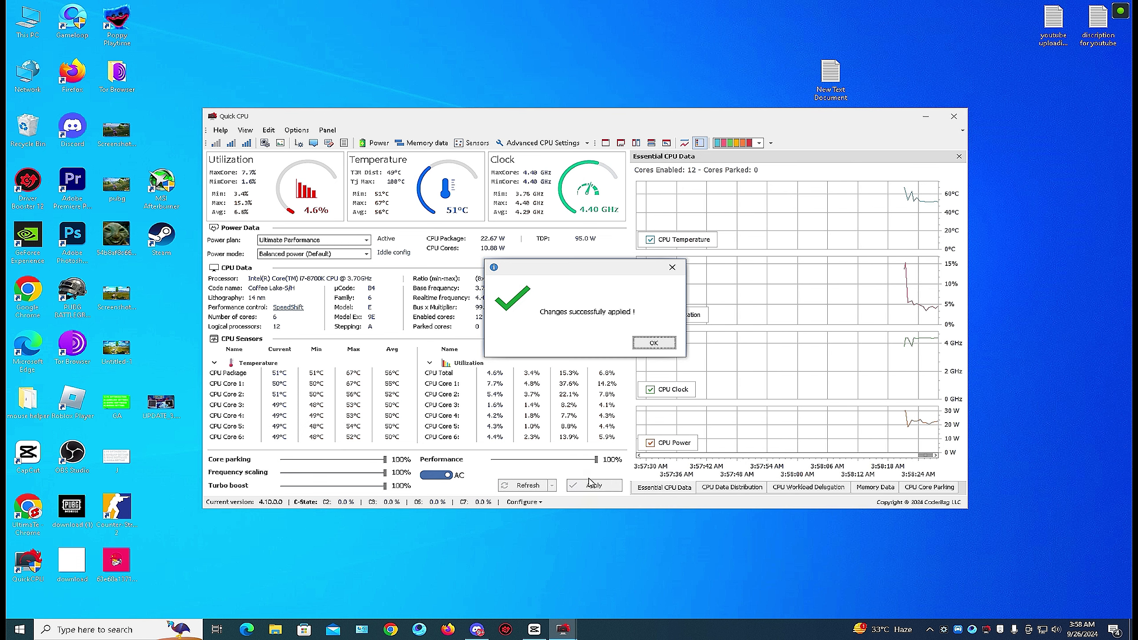
{"action": "left_click", "coordinate": [653, 342]}
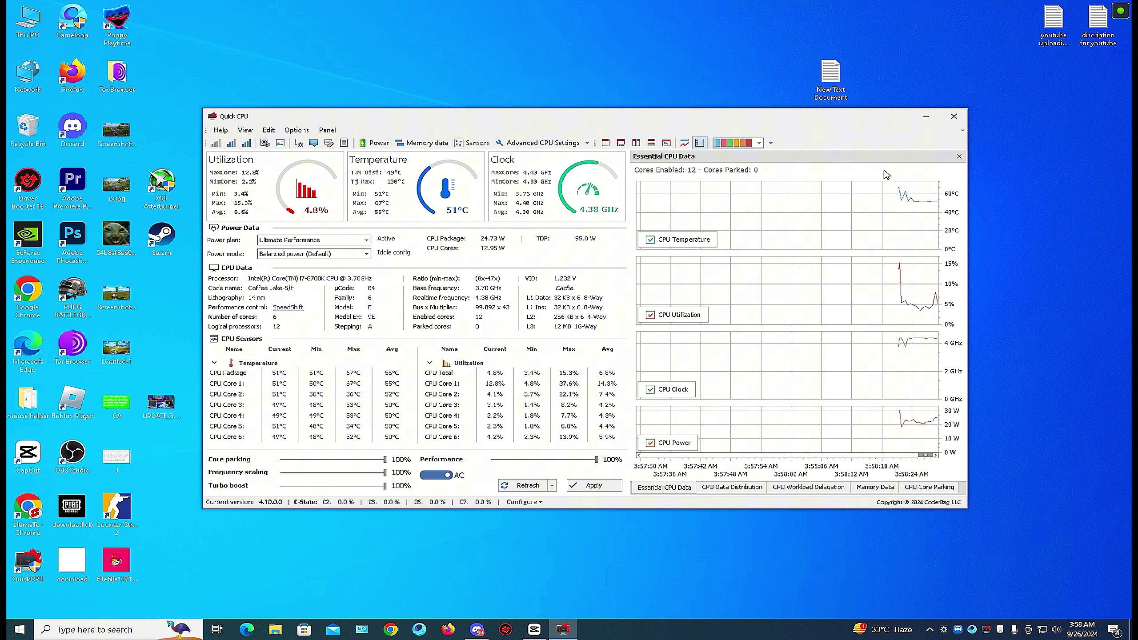
{"action": "left_click", "coordinate": [954, 117]}
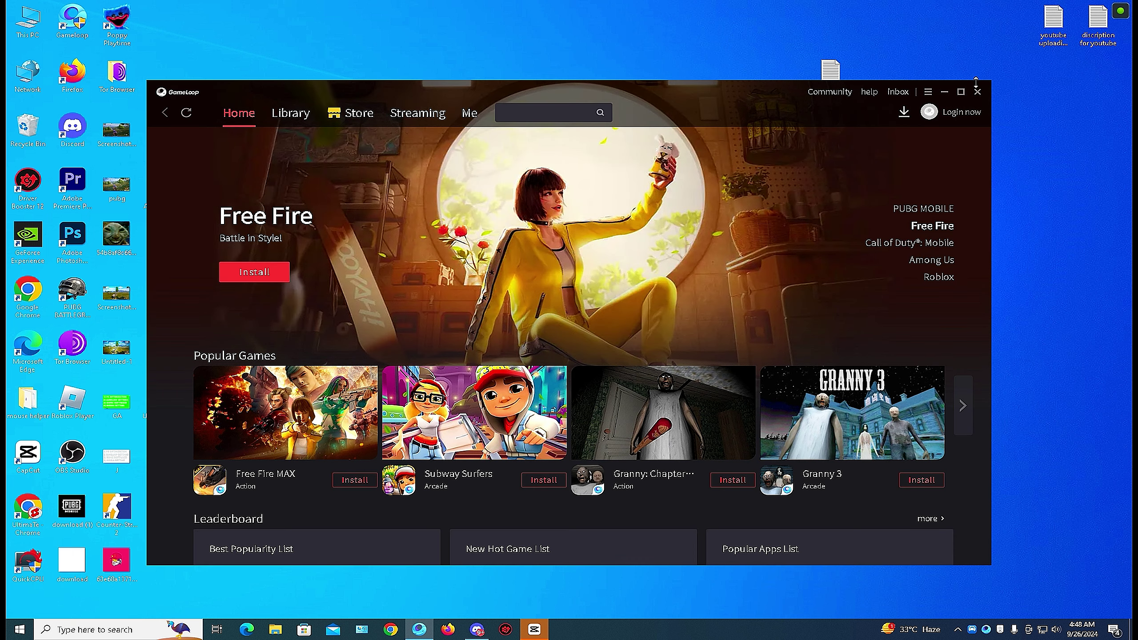
Switch to GameLoop and open the Engine section of its settings.
{"action": "left_click", "coordinate": [927, 92]}
{"action": "left_click", "coordinate": [896, 152]}
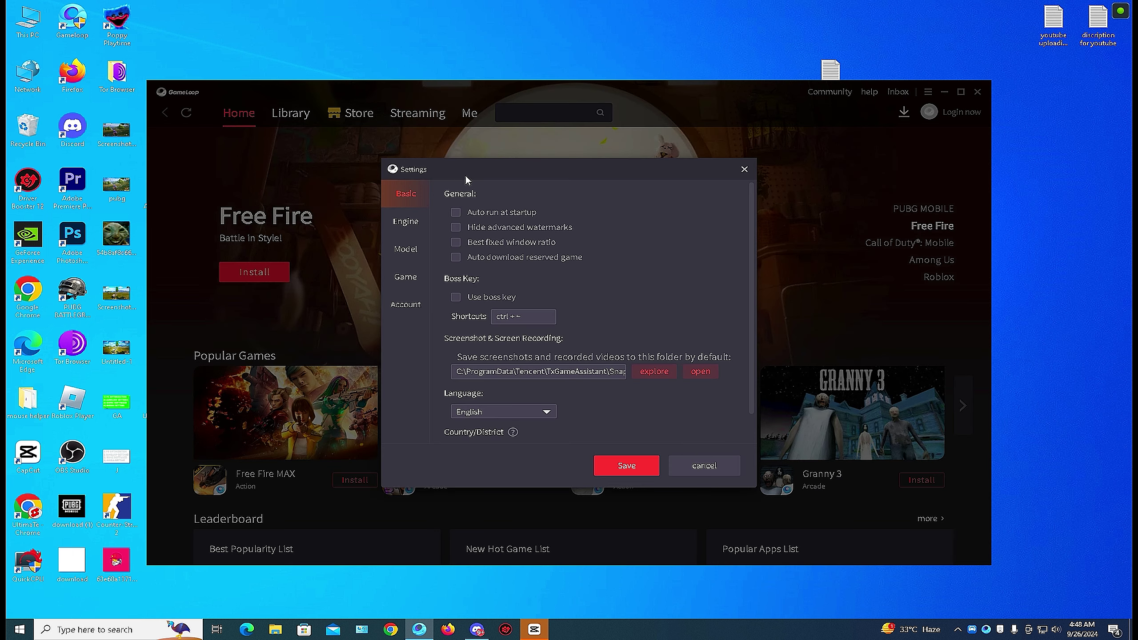
{"action": "left_click", "coordinate": [405, 221]}
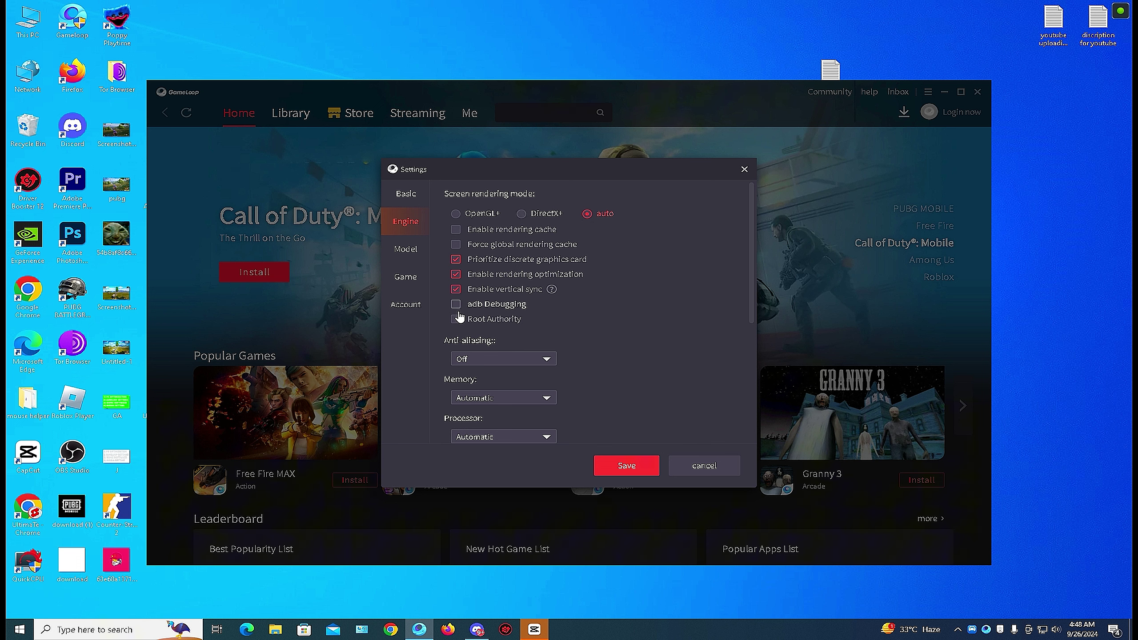
Review the Screen DPI and Processor choices in the engine settings without changing them.
{"action": "scroll", "coordinate": [638, 326], "scroll_direction": "down", "scroll_amount": 5}
{"action": "left_click", "coordinate": [512, 305]}
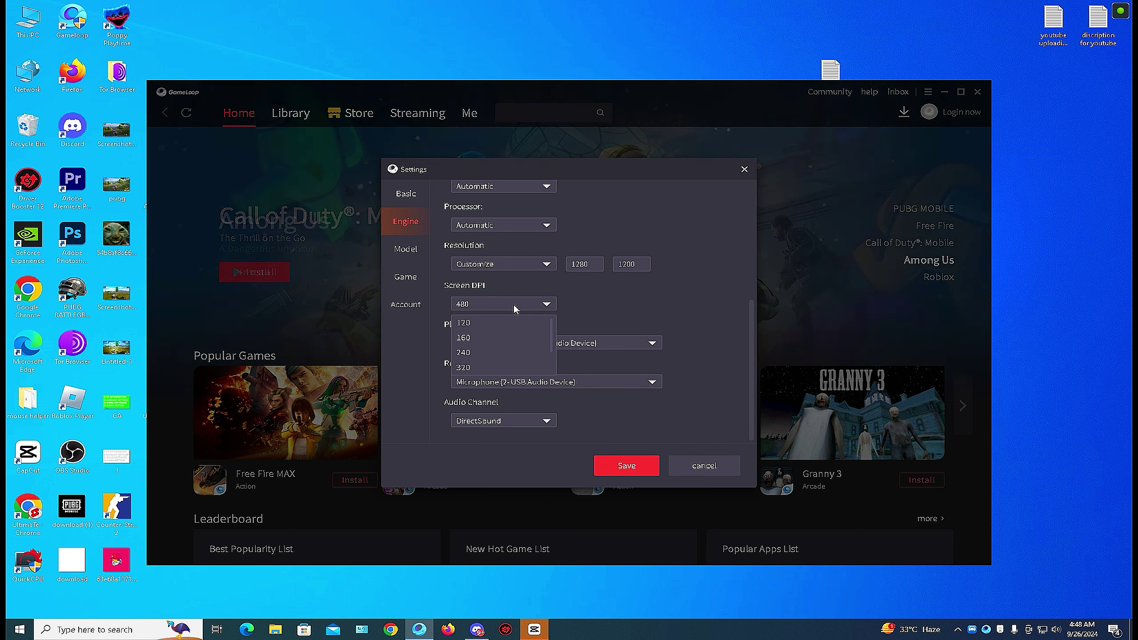
{"action": "left_click", "coordinate": [503, 319]}
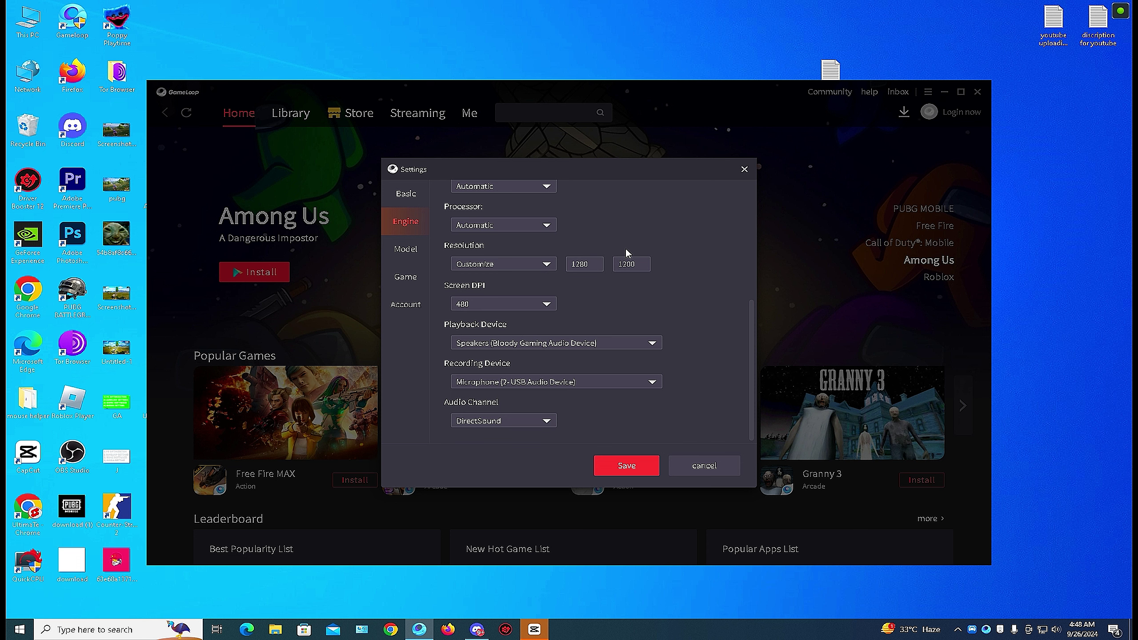
{"action": "scroll", "coordinate": [623, 249], "scroll_direction": "up", "scroll_amount": 1}
{"action": "scroll", "coordinate": [608, 260], "scroll_direction": "up", "scroll_amount": 1}
{"action": "left_click", "coordinate": [503, 292]}
{"action": "left_click", "coordinate": [503, 292]}
{"action": "left_click", "coordinate": [542, 332]}
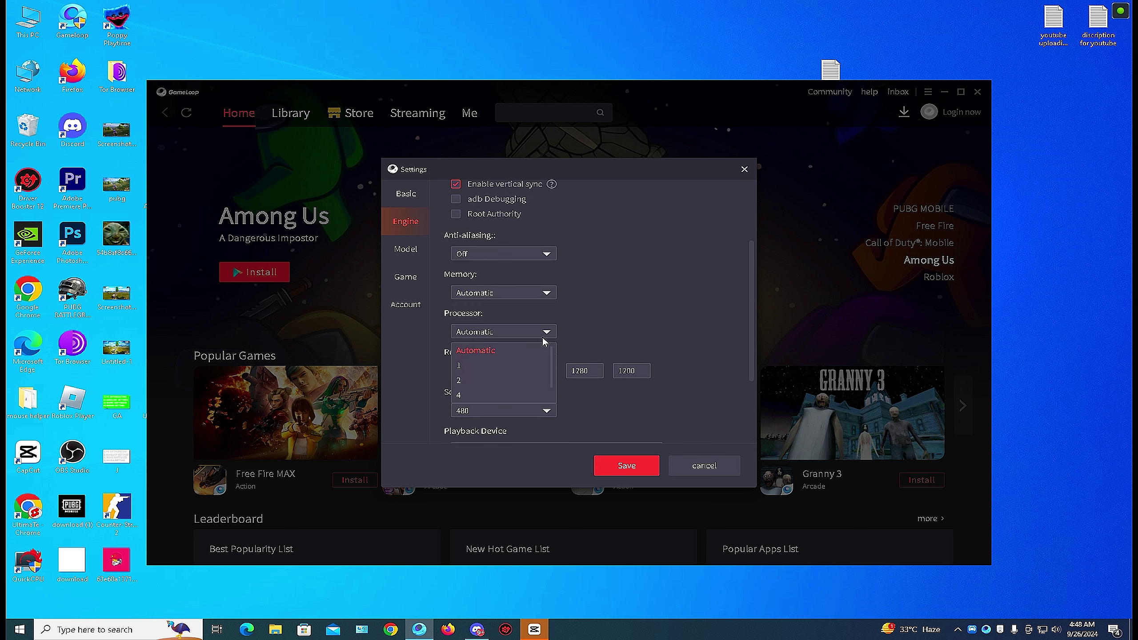
{"action": "left_click", "coordinate": [543, 333]}
Look through the Memory choices up to 8192M, the Processor choices and the Audio Channel choices in the engine settings.
{"action": "left_click", "coordinate": [505, 291]}
{"action": "left_click", "coordinate": [507, 289]}
{"action": "left_click", "coordinate": [506, 291]}
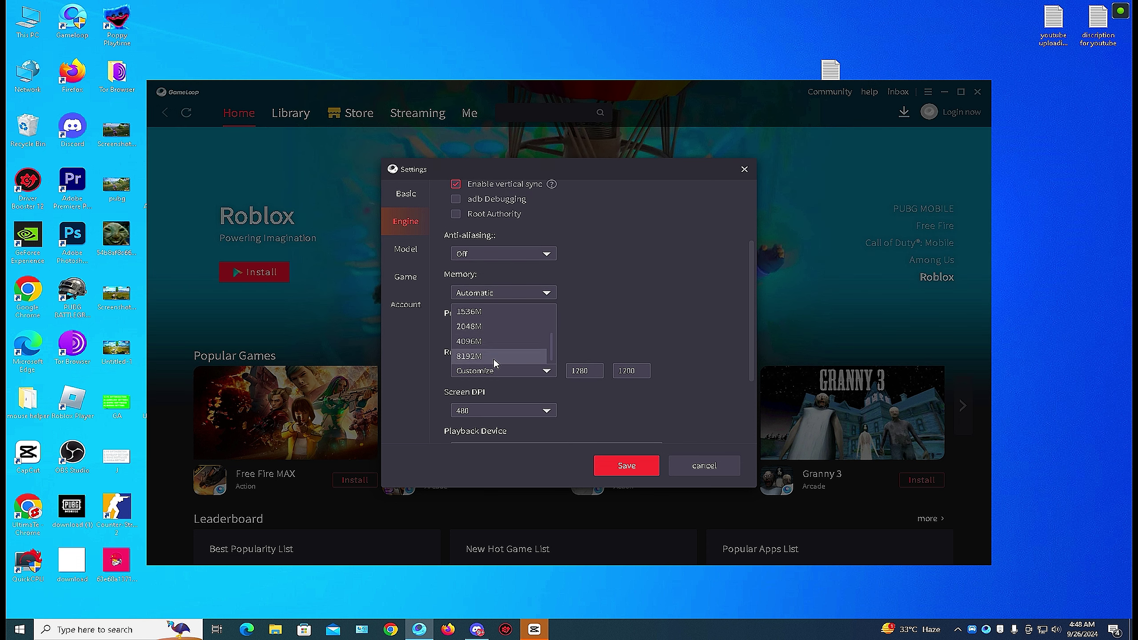
{"action": "left_click", "coordinate": [493, 359]}
{"action": "scroll", "coordinate": [605, 309], "scroll_direction": "down", "scroll_amount": 2}
{"action": "left_click", "coordinate": [532, 225]}
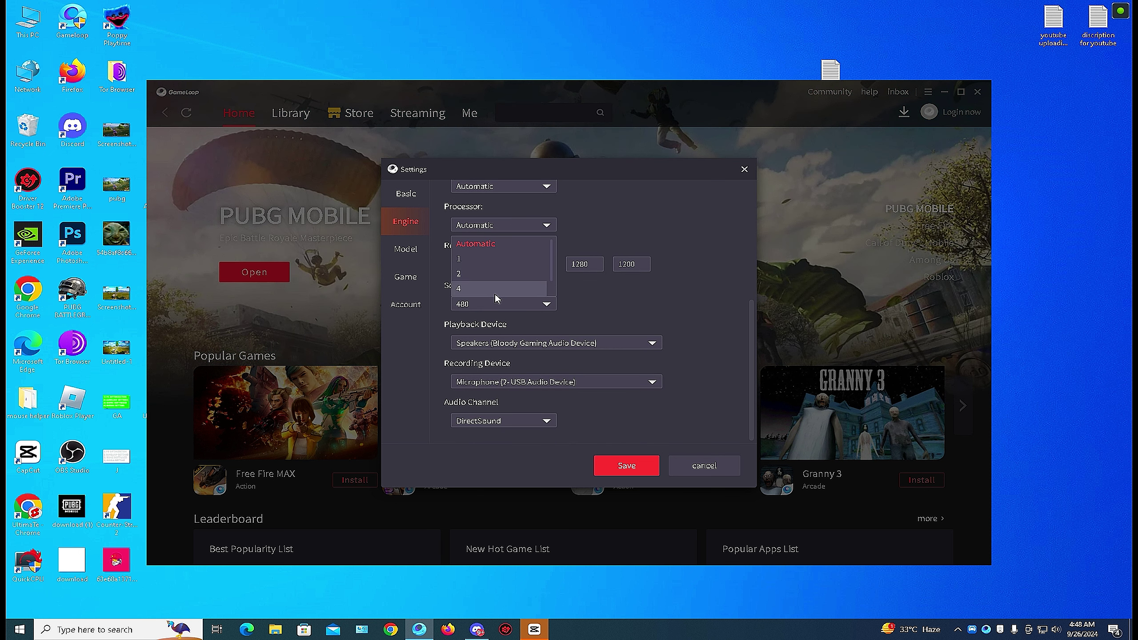
{"action": "scroll", "coordinate": [495, 294], "scroll_direction": "down", "scroll_amount": 2}
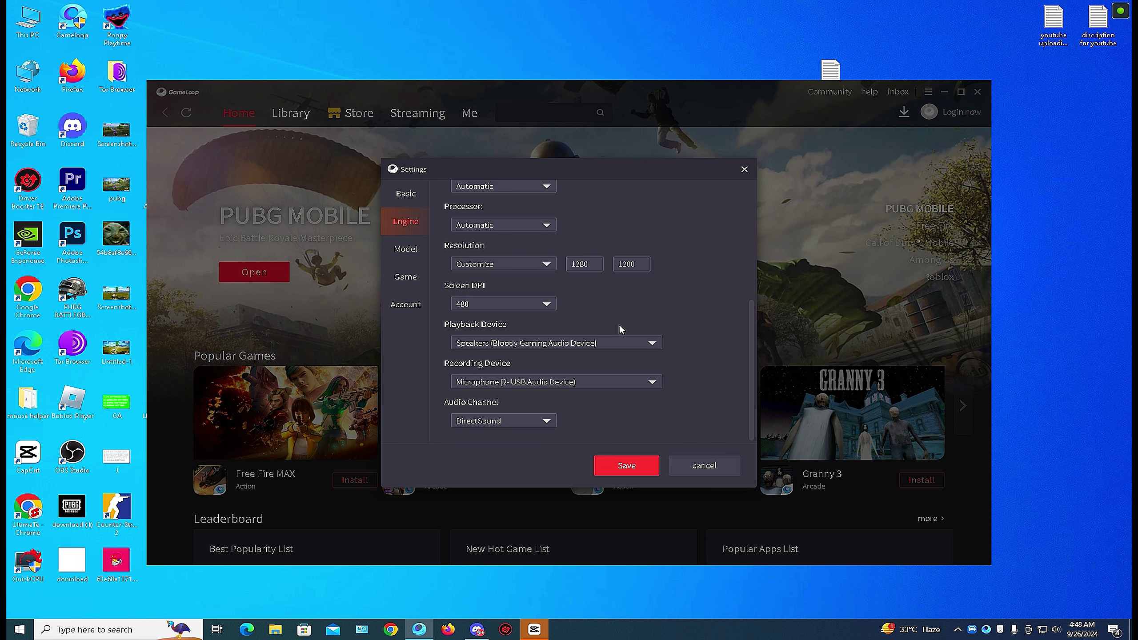
{"action": "left_click", "coordinate": [534, 421]}
{"action": "left_click", "coordinate": [493, 454]}
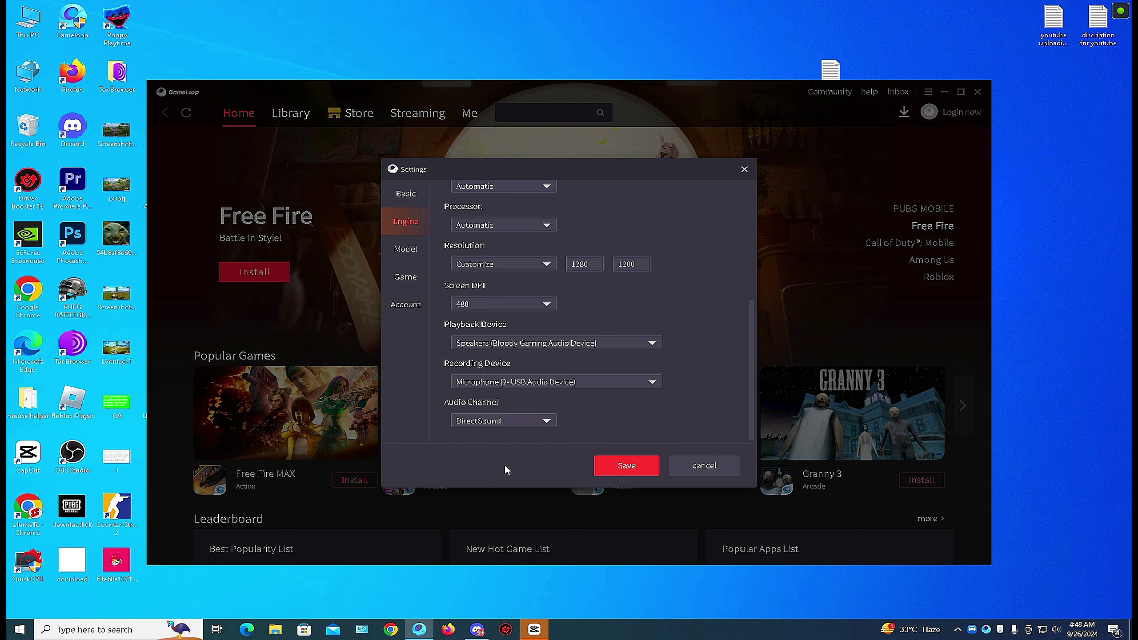
{"action": "left_click", "coordinate": [526, 424]}
Try the DirectX+ screen rendering mode with the rendering cache and forced global rendering cache enabled.
{"action": "scroll", "coordinate": [612, 427], "scroll_direction": "up", "scroll_amount": 4}
{"action": "scroll", "coordinate": [667, 396], "scroll_direction": "up", "scroll_amount": 2}
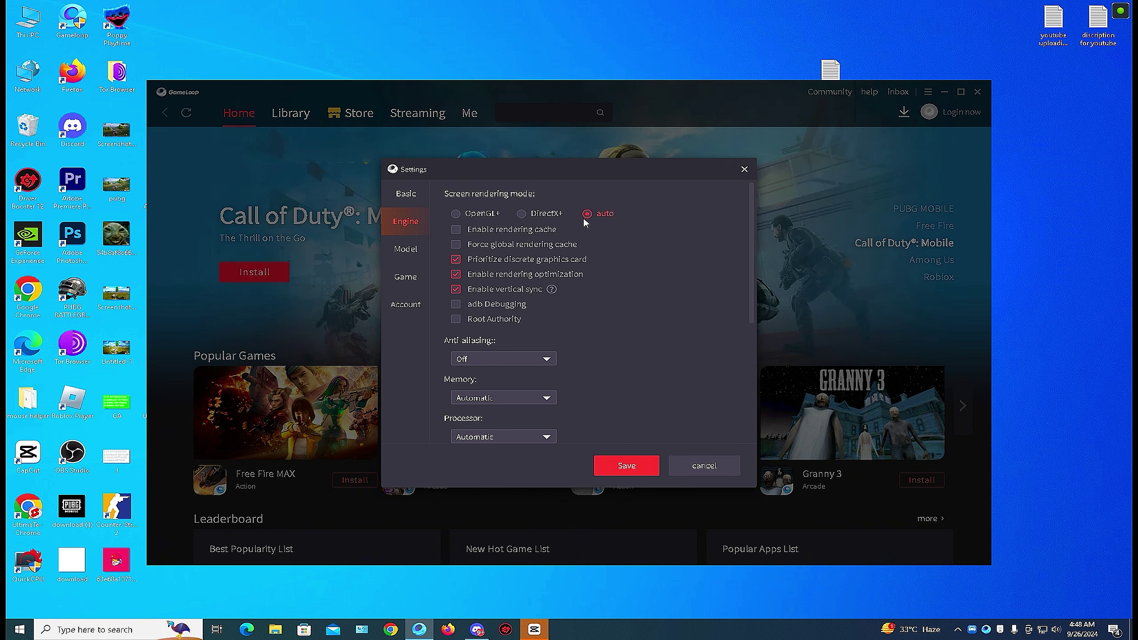
{"action": "left_click", "coordinate": [524, 214]}
{"action": "left_click", "coordinate": [468, 230]}
{"action": "left_click", "coordinate": [467, 243]}
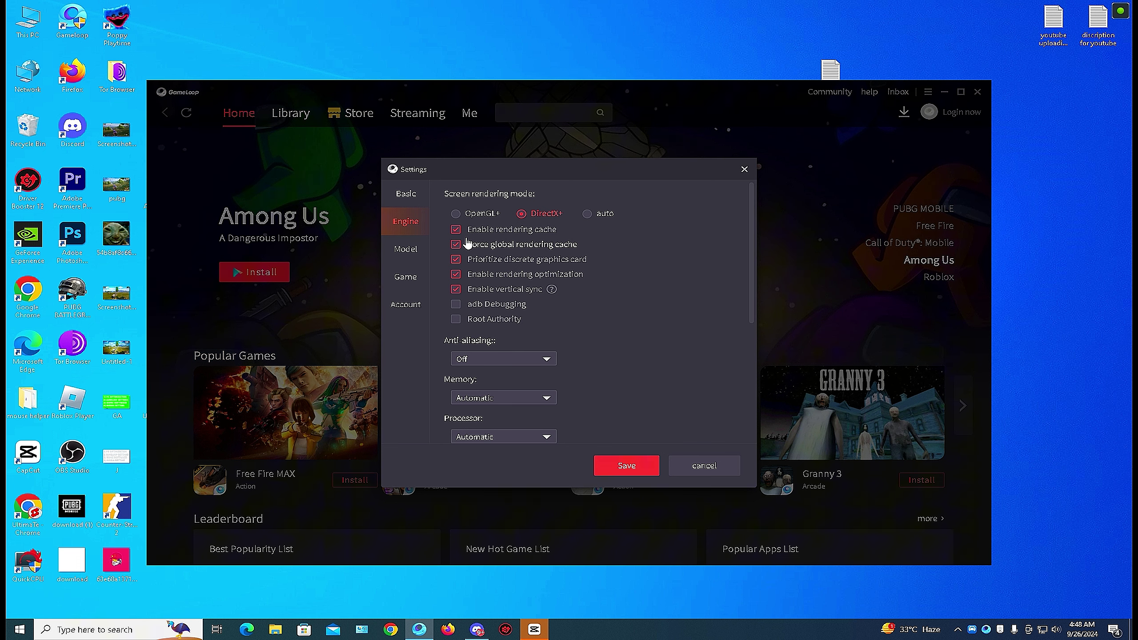
{"action": "left_click", "coordinate": [468, 243]}
{"action": "left_click", "coordinate": [469, 229]}
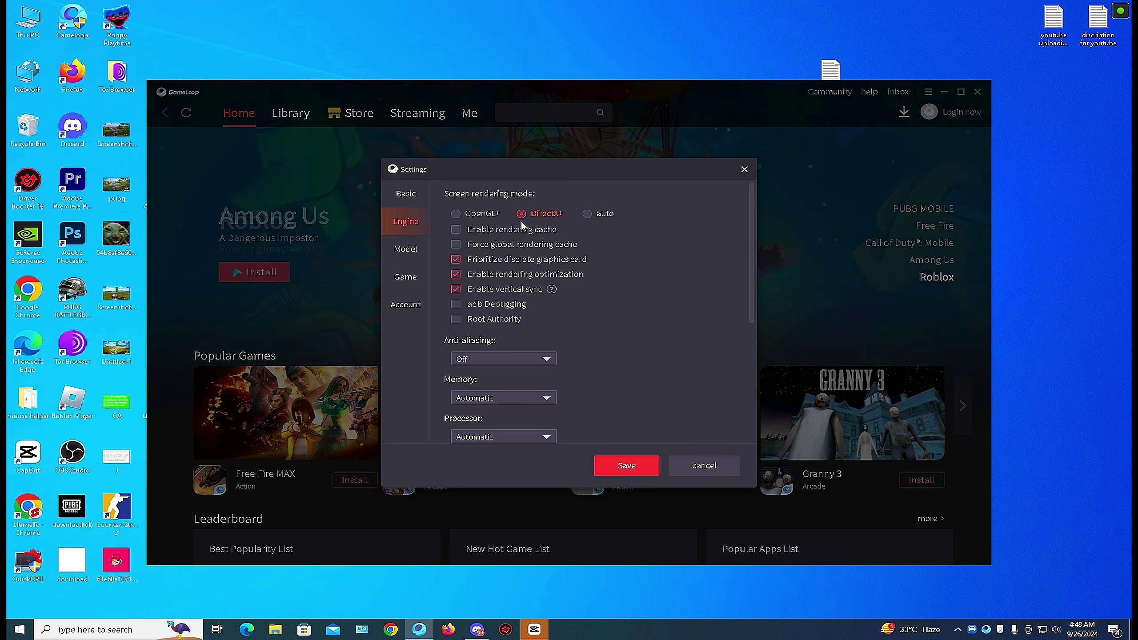
Set screen rendering to auto with rendering cache, forced global rendering cache, discrete graphics card priority and vertical sync enabled.
{"action": "left_click", "coordinate": [460, 290]}
{"action": "left_click", "coordinate": [469, 244]}
{"action": "left_click", "coordinate": [471, 229]}
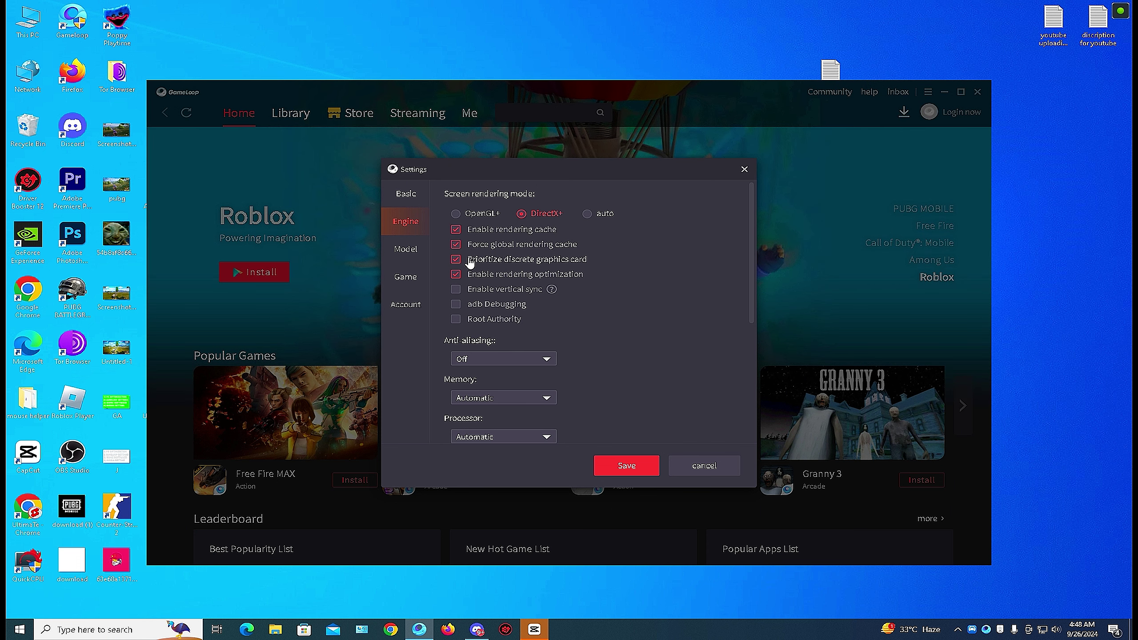
{"action": "left_click", "coordinate": [470, 259]}
{"action": "left_click", "coordinate": [588, 214]}
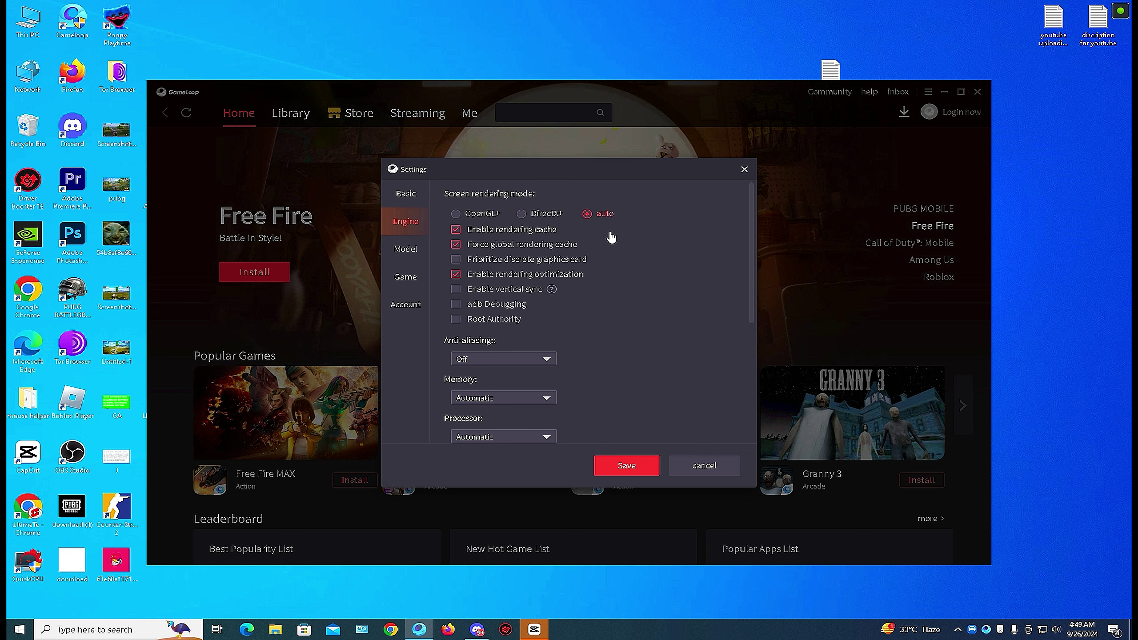
{"action": "left_click", "coordinate": [508, 260]}
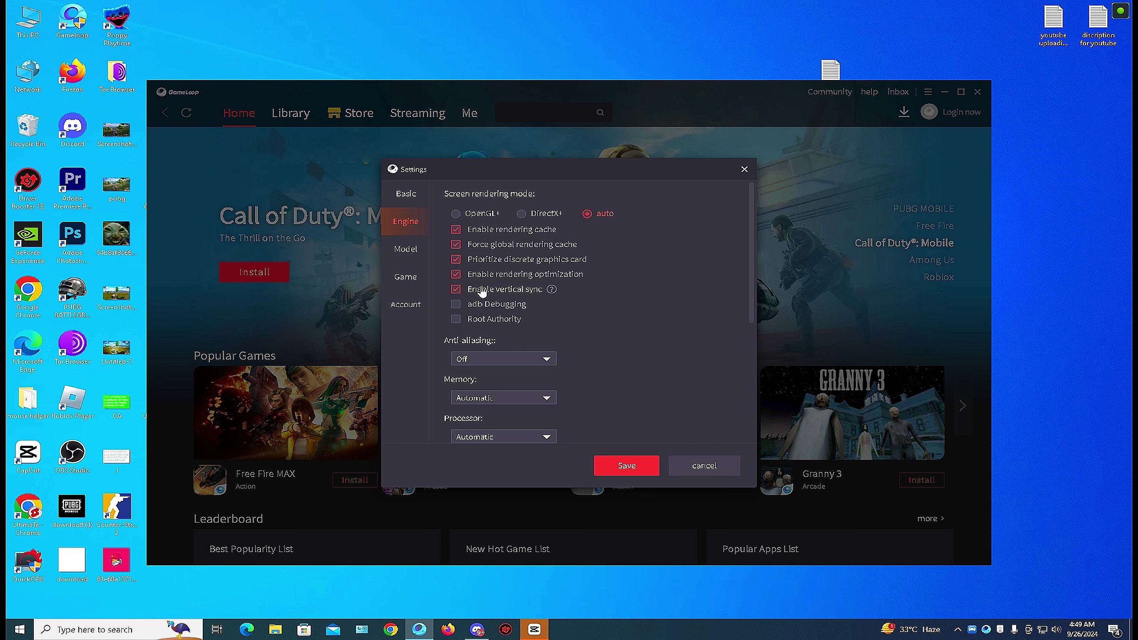
Review the PUBG MOBILE definition, graphics quality and FPS settings, and close GameLoop.
{"action": "left_click", "coordinate": [406, 282]}
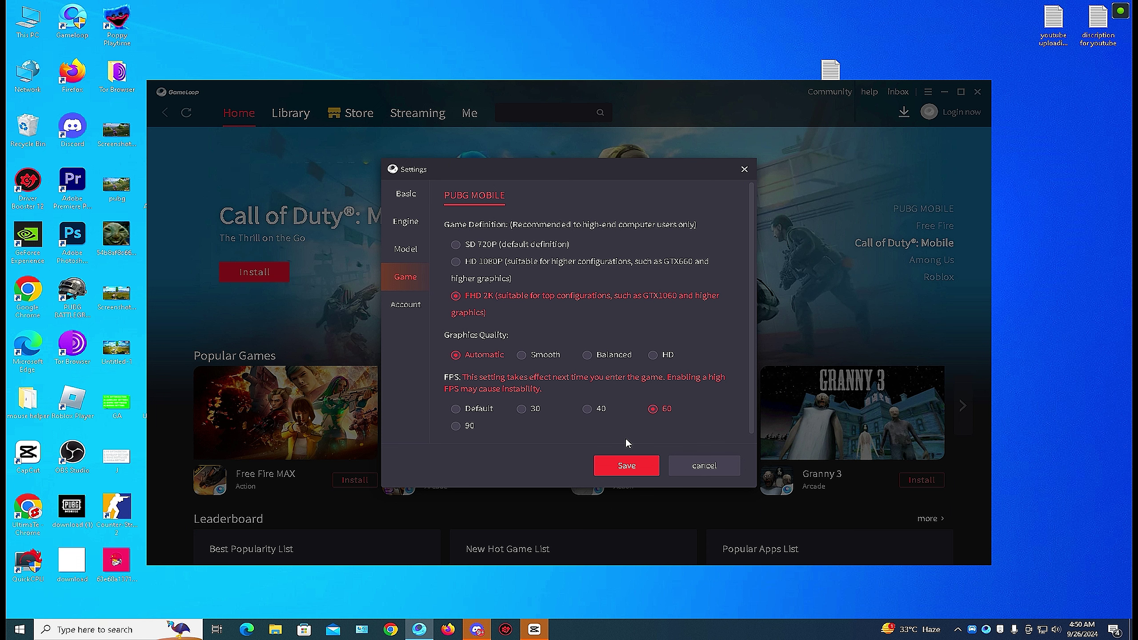
{"action": "left_click", "coordinate": [977, 92]}
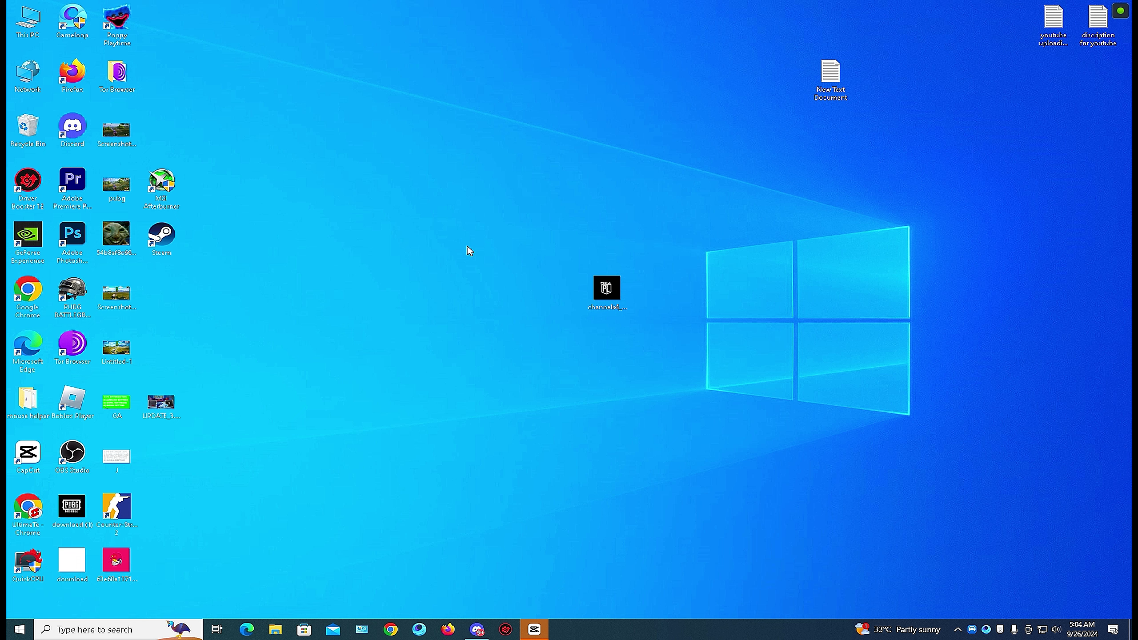
Open the Downloads folder in File Explorer.
{"action": "double_click", "coordinate": [29, 22]}
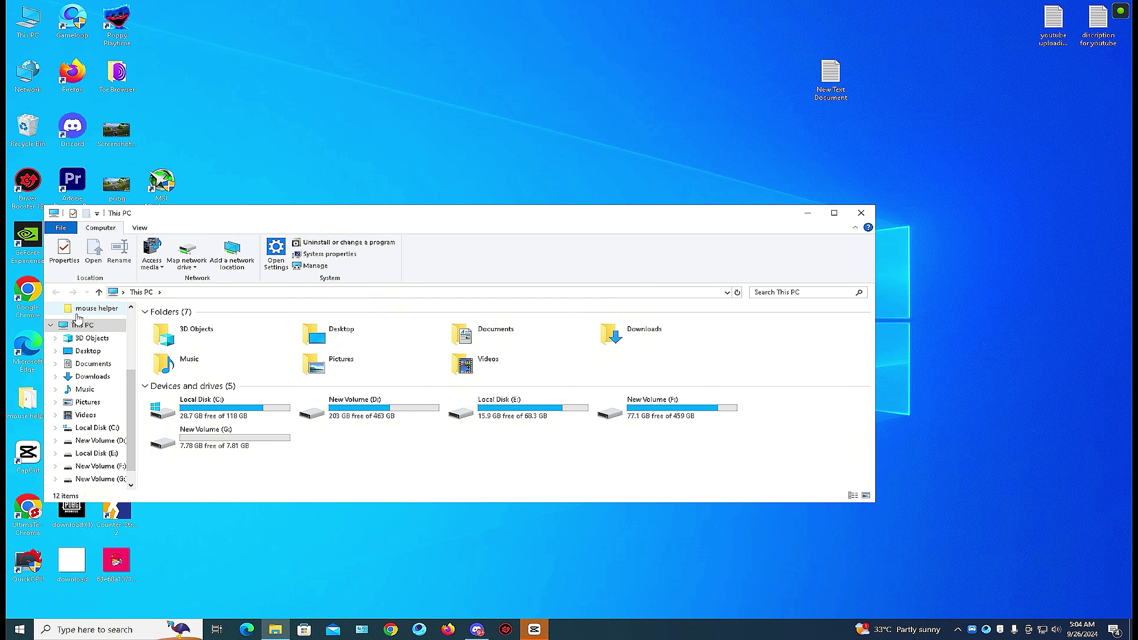
{"action": "left_click", "coordinate": [88, 377]}
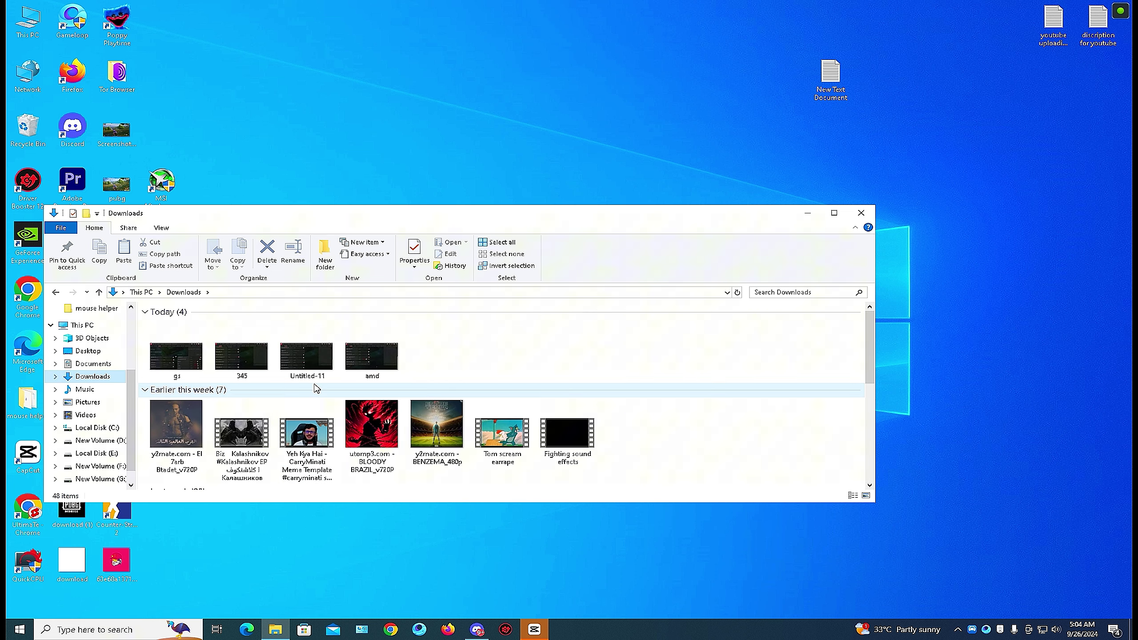